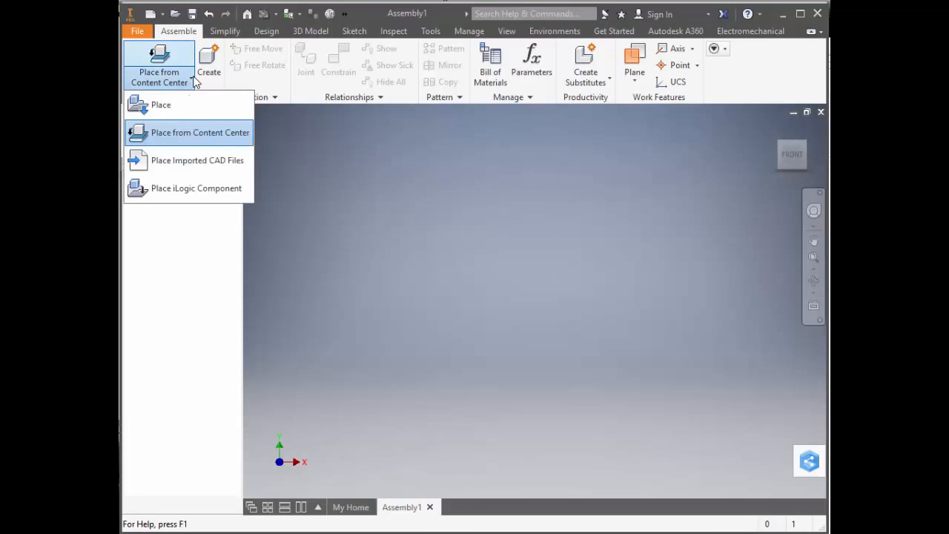
- Choose the part file 95101.ipt from the Documents folder as the component for the new assembly
{"action": "left_click", "coordinate": [162, 107]}
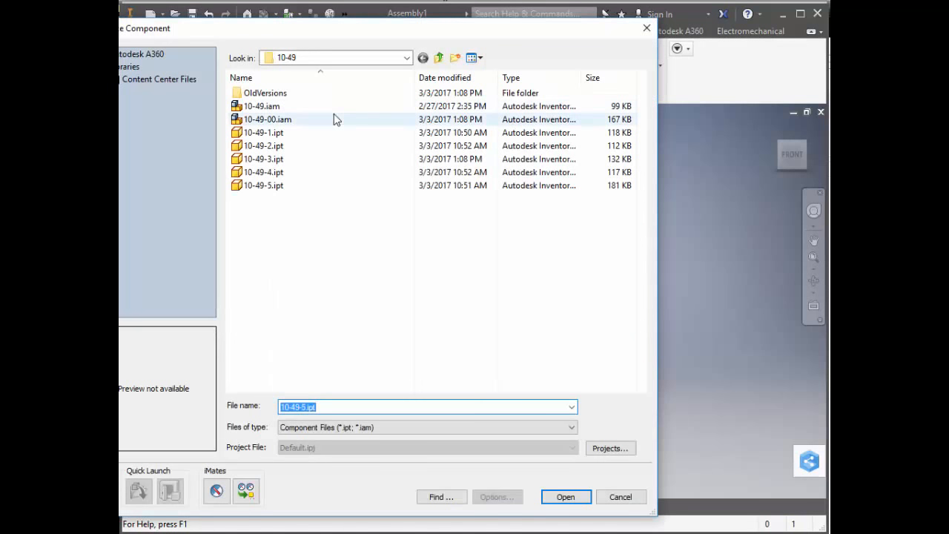
{"action": "left_click", "coordinate": [335, 58]}
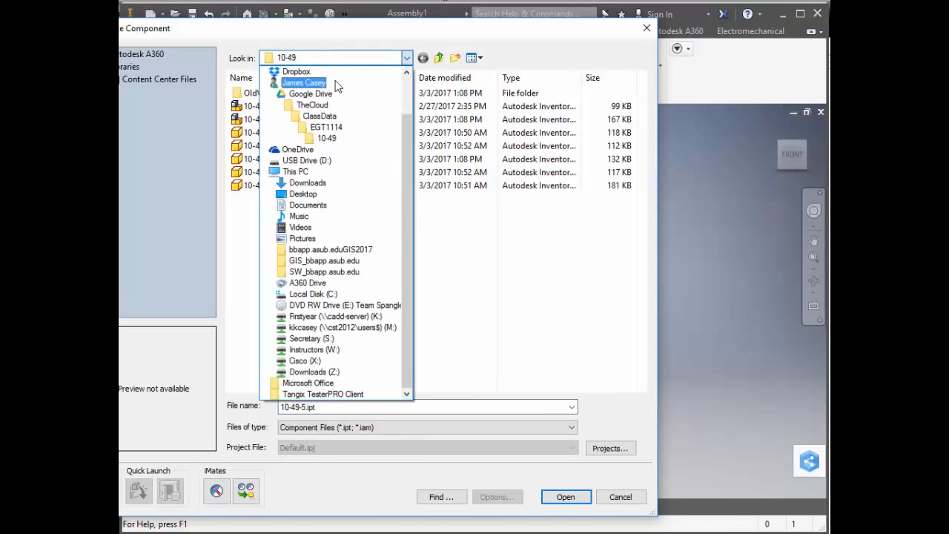
{"action": "left_click", "coordinate": [327, 83]}
{"action": "double_click", "coordinate": [514, 96]}
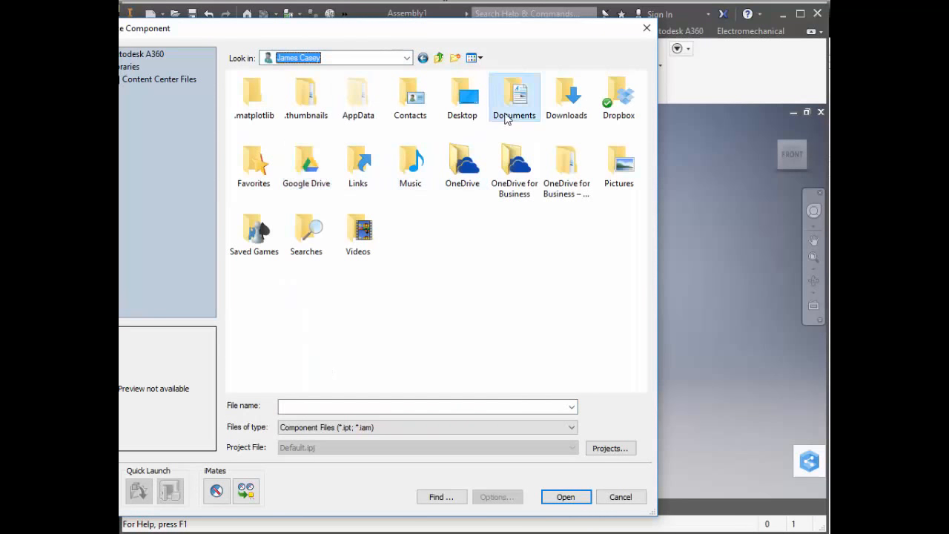
{"action": "scroll", "coordinate": [342, 222], "scroll_direction": "down", "scroll_amount": 2}
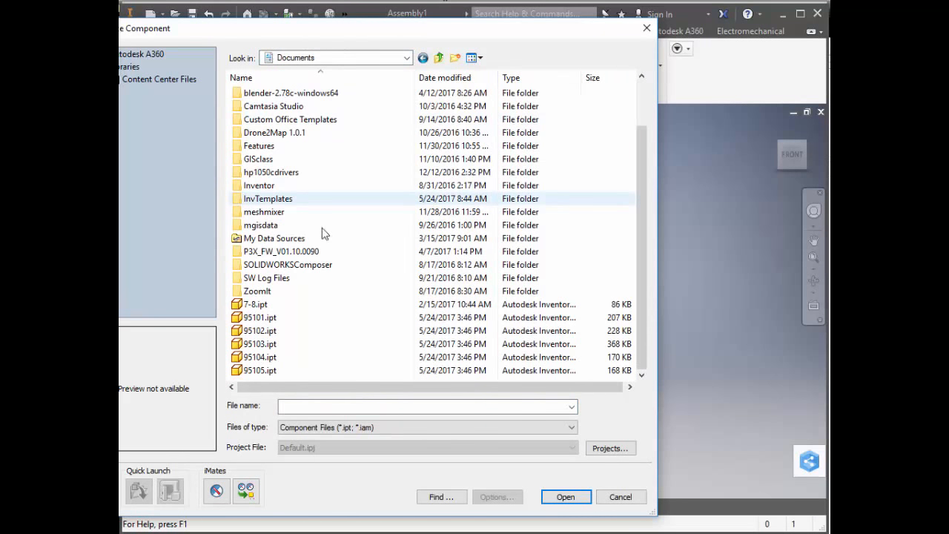
{"action": "left_click", "coordinate": [263, 318]}
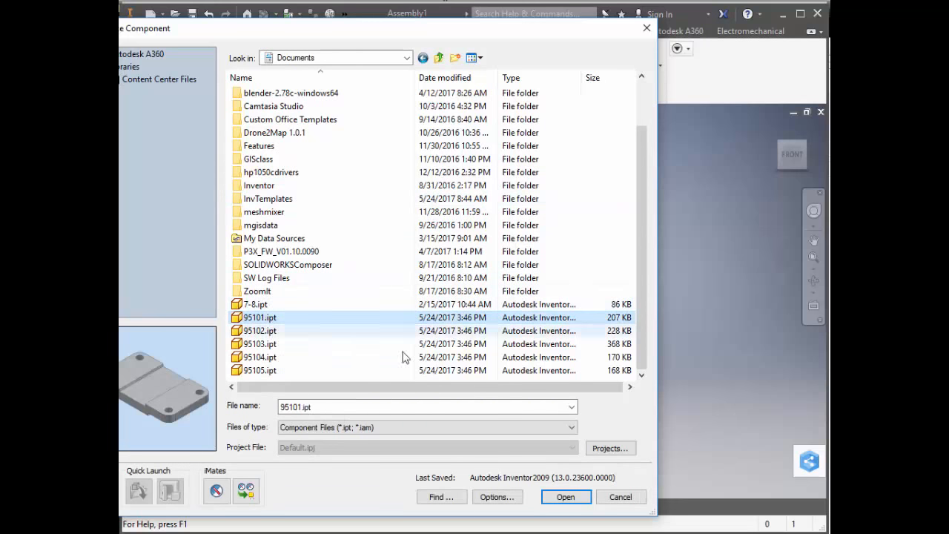
{"action": "left_click", "coordinate": [565, 496]}
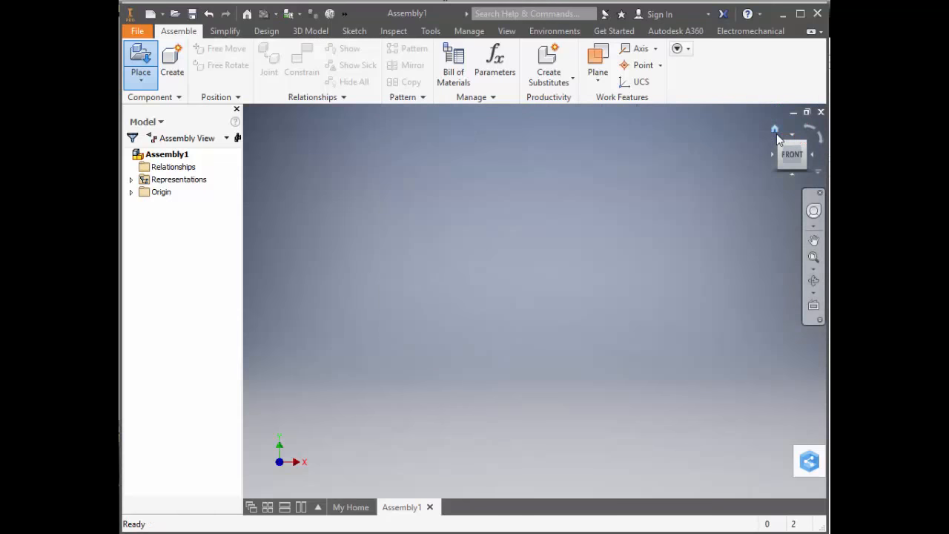
- Set the assembly to its home view and place a single instance of the 95101 plate
{"action": "left_click", "coordinate": [775, 129]}
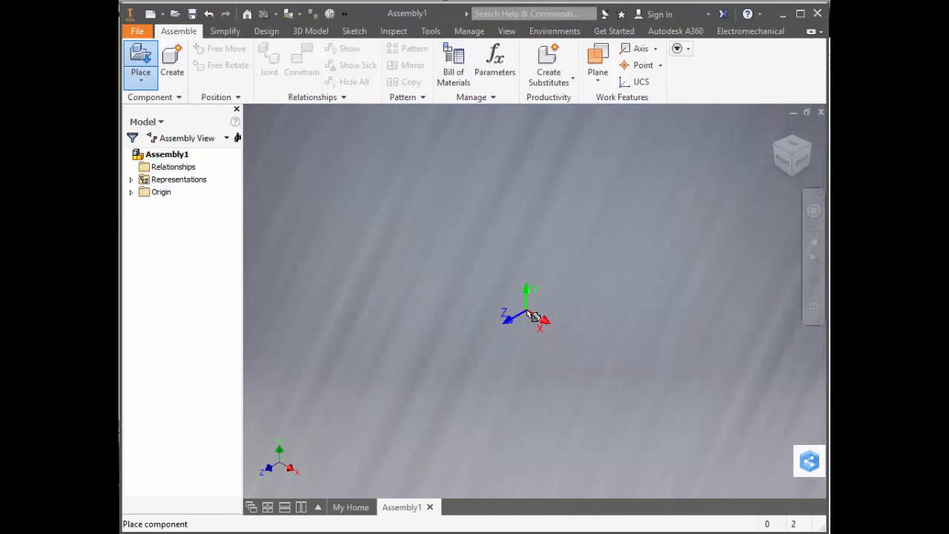
{"action": "scroll", "coordinate": [534, 316], "scroll_direction": "down", "scroll_amount": 5}
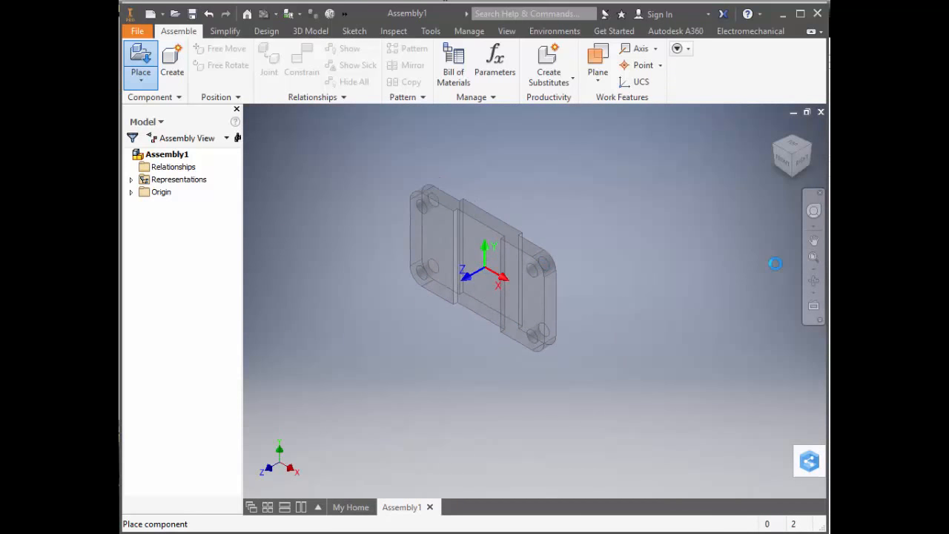
{"action": "left_click", "coordinate": [560, 258]}
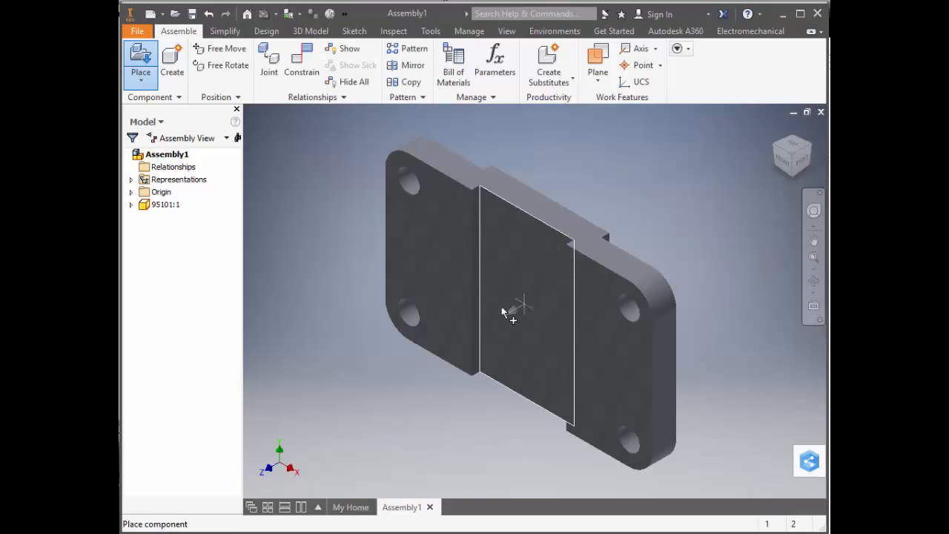
{"action": "right_click", "coordinate": [329, 315]}
{"action": "left_click", "coordinate": [349, 322]}
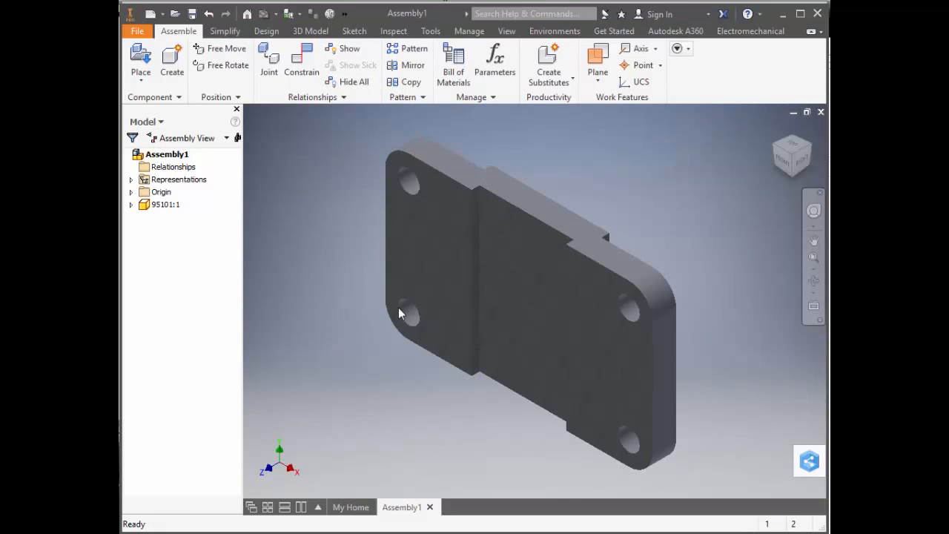
{"action": "left_click", "coordinate": [523, 248]}
{"action": "right_click", "coordinate": [523, 248]}
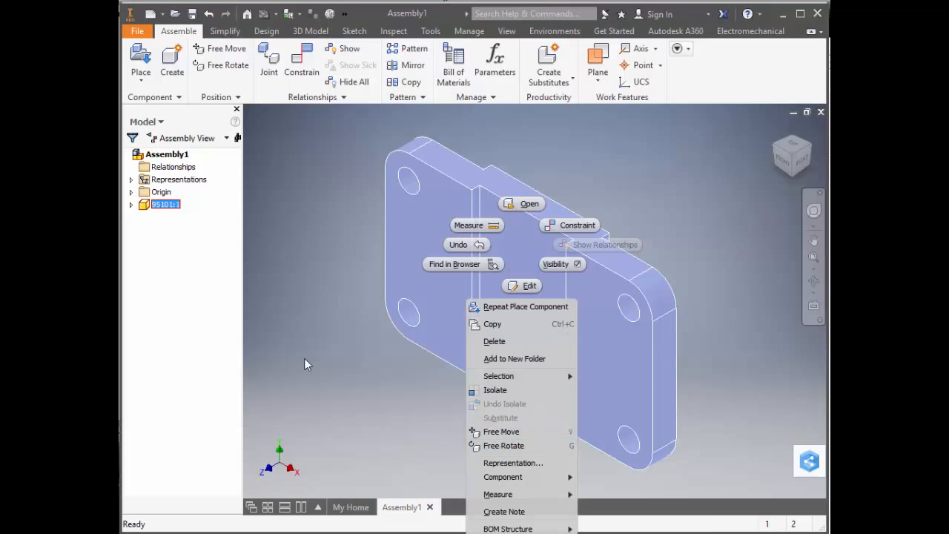
{"action": "left_click", "coordinate": [319, 345]}
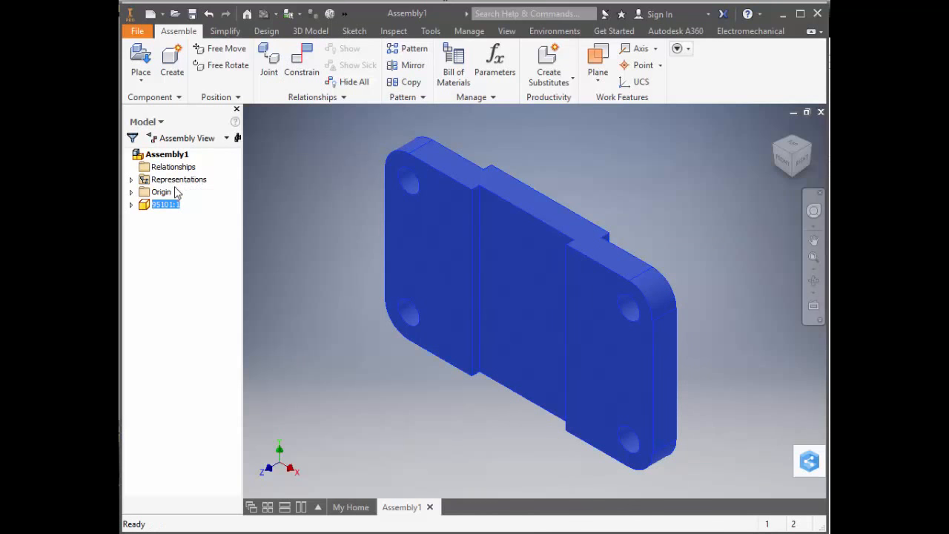
- Make the assembly's YZ, XZ and XY origin planes visible together
{"action": "left_click", "coordinate": [132, 193]}
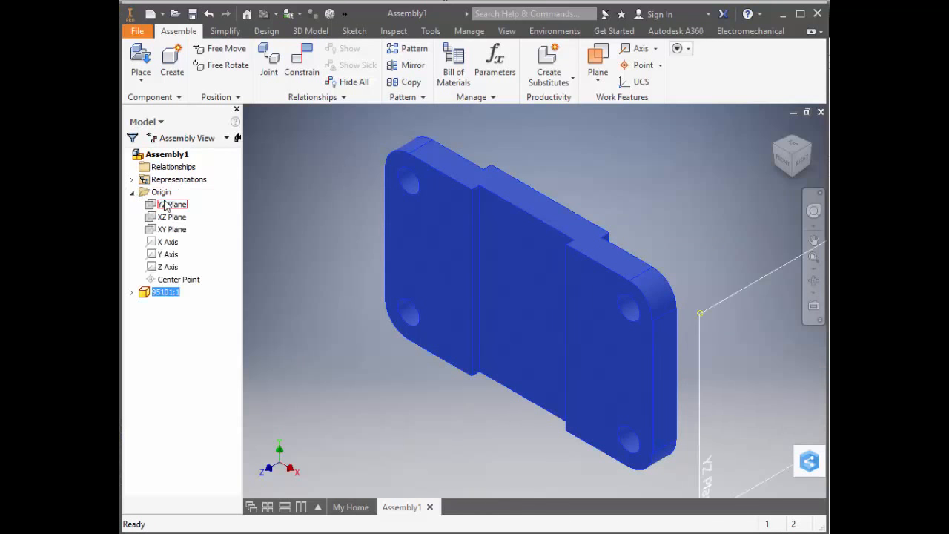
{"action": "left_click", "coordinate": [167, 207]}
{"action": "left_click", "coordinate": [170, 217], "text": "ctrl"}
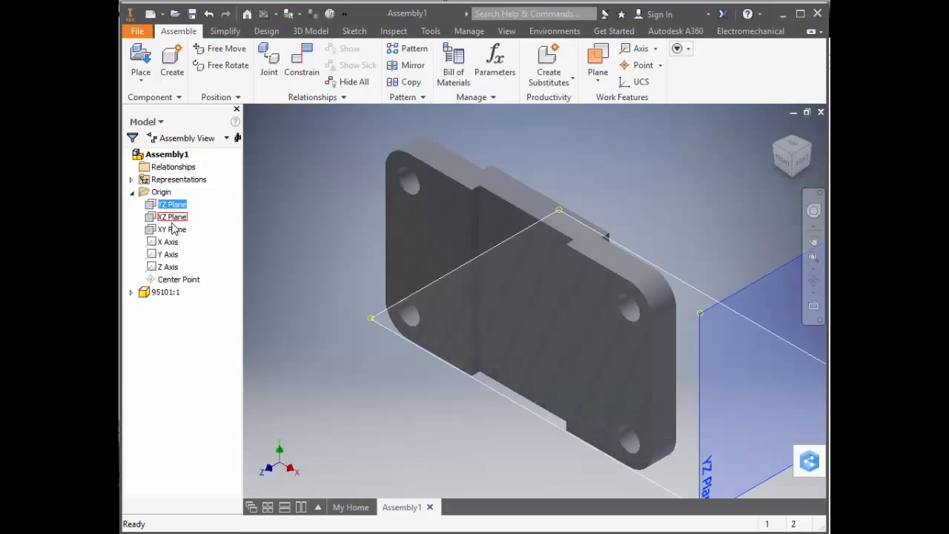
{"action": "left_click", "coordinate": [173, 230], "text": "ctrl"}
{"action": "right_click", "coordinate": [175, 234]}
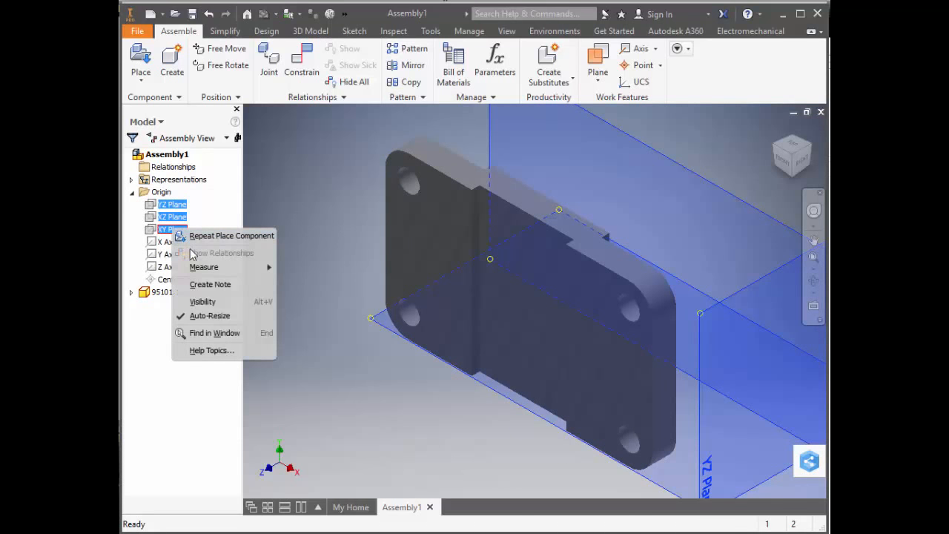
{"action": "left_click", "coordinate": [194, 297]}
{"action": "scroll", "coordinate": [315, 297], "scroll_direction": "down", "scroll_amount": 5}
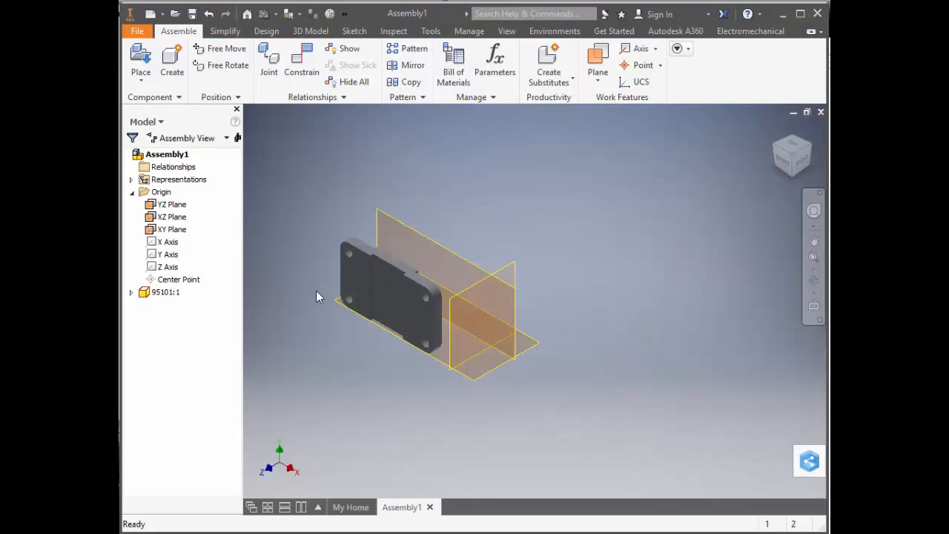
- Mate the plate's back face to the assembly's XZ plane with a 0.000 in offset
{"action": "left_click", "coordinate": [304, 68]}
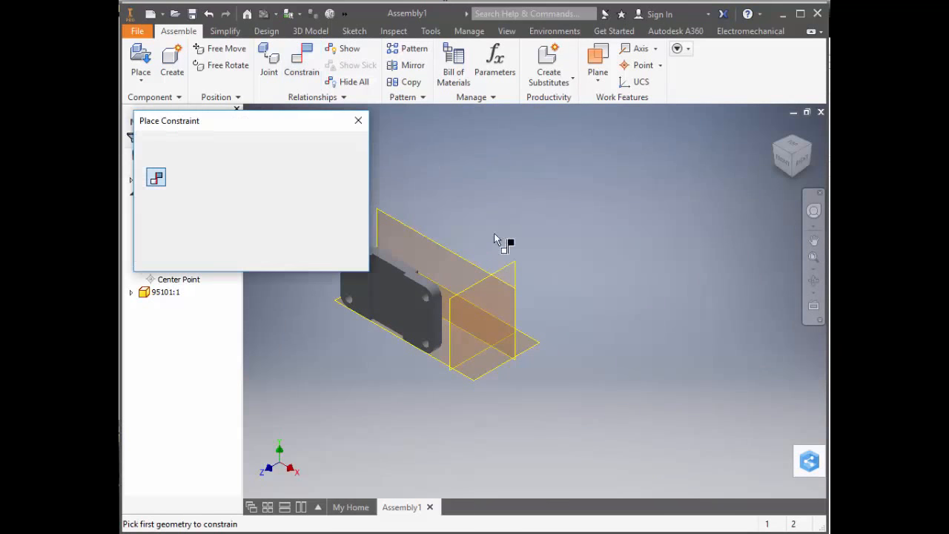
{"action": "left_click", "coordinate": [480, 379]}
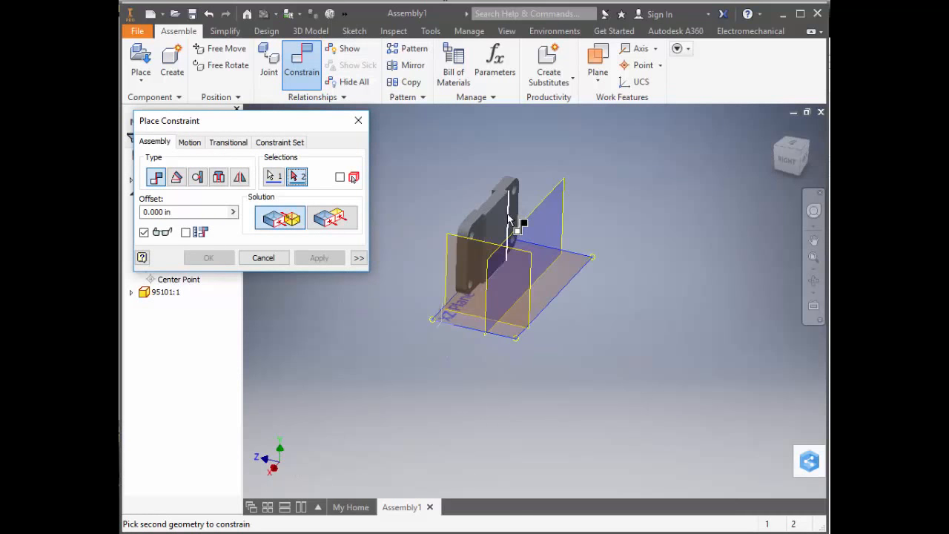
{"action": "left_click", "coordinate": [509, 220]}
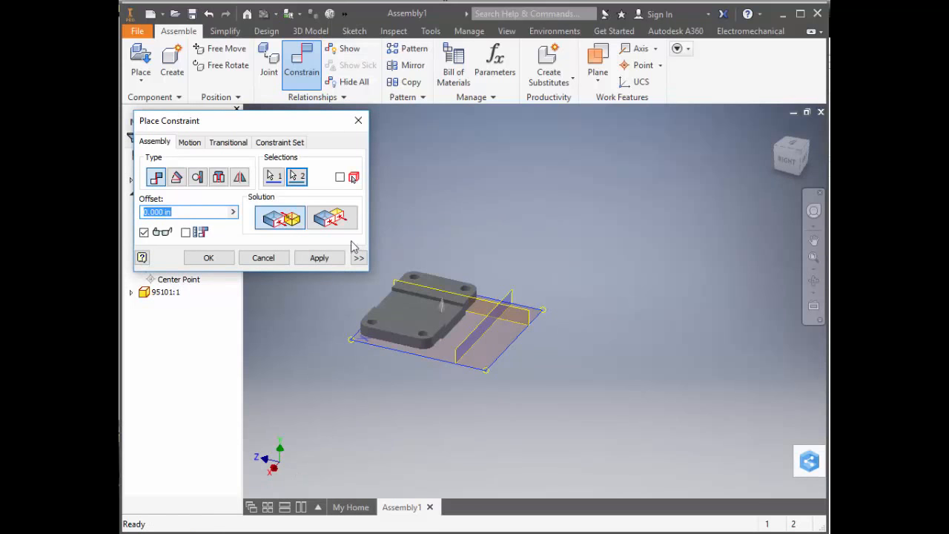
{"action": "left_click", "coordinate": [319, 258]}
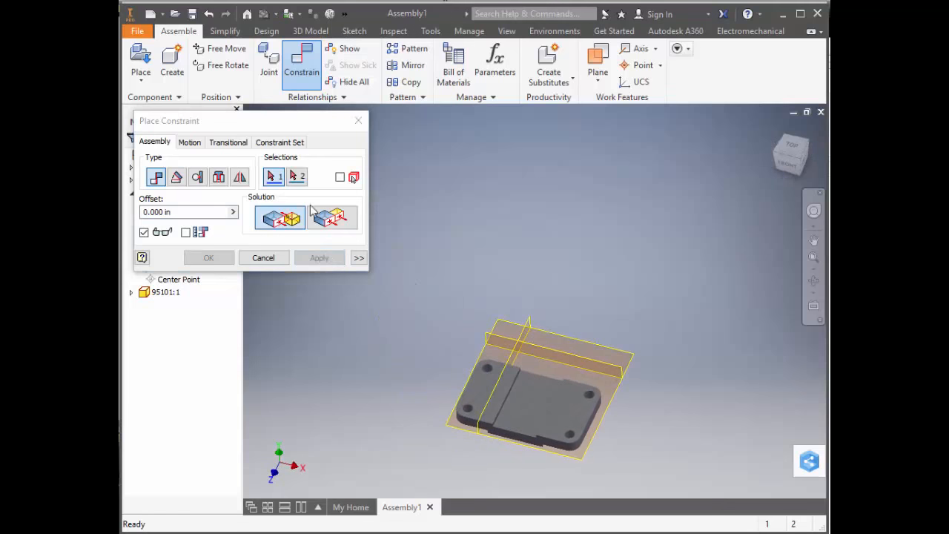
- Mate the plate's own YZ origin plane to the assembly's YZ plane with a 0.000 in offset
{"action": "left_click_drag", "start_coordinate": [285, 126], "coordinate": [398, 121]}
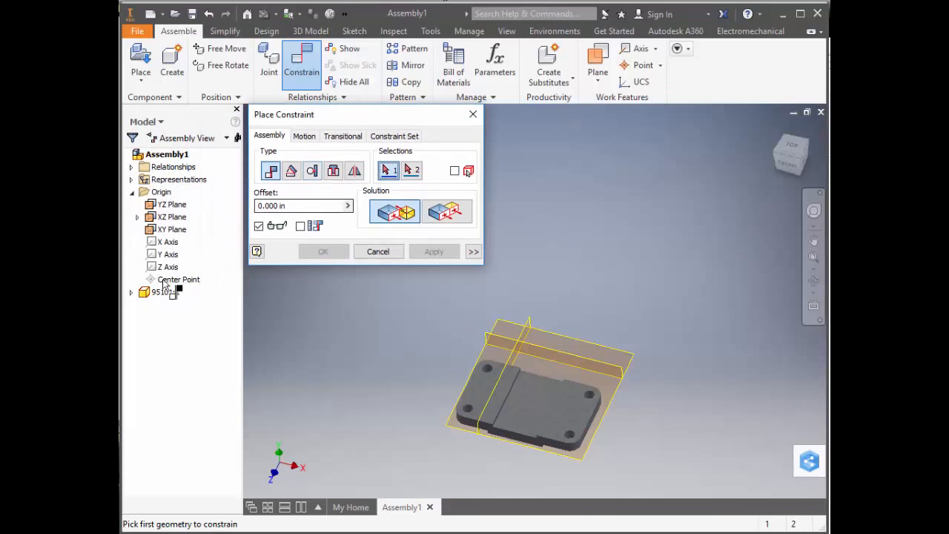
{"action": "left_click", "coordinate": [132, 293]}
{"action": "left_click", "coordinate": [138, 305]}
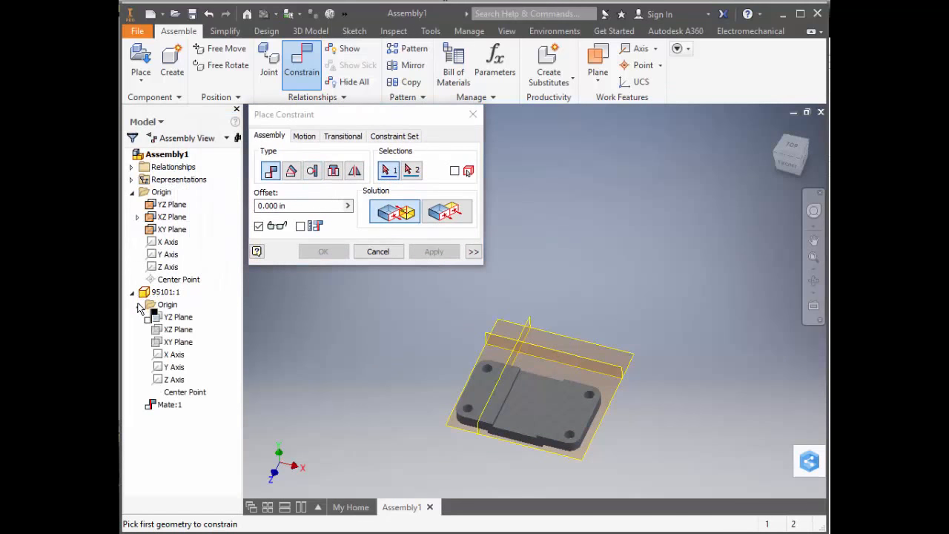
{"action": "left_click", "coordinate": [187, 323]}
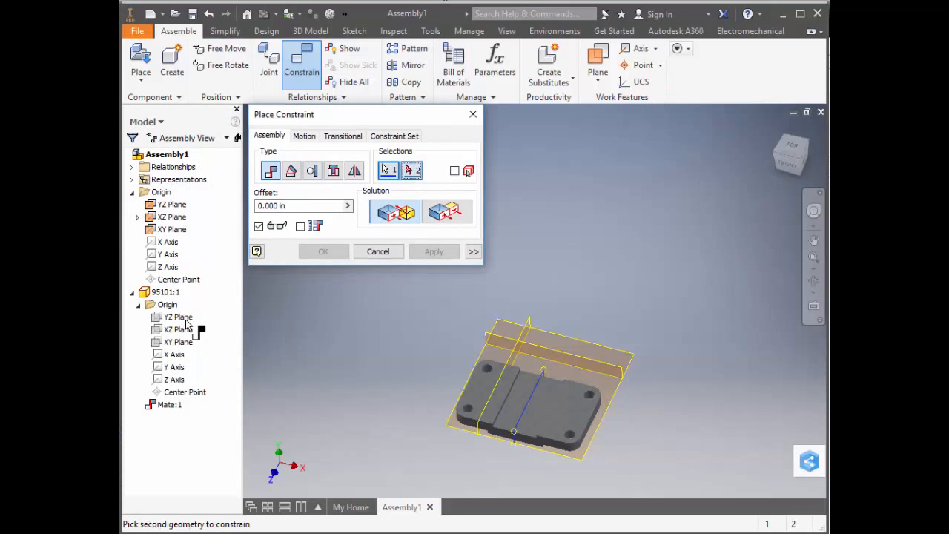
{"action": "left_click", "coordinate": [530, 323]}
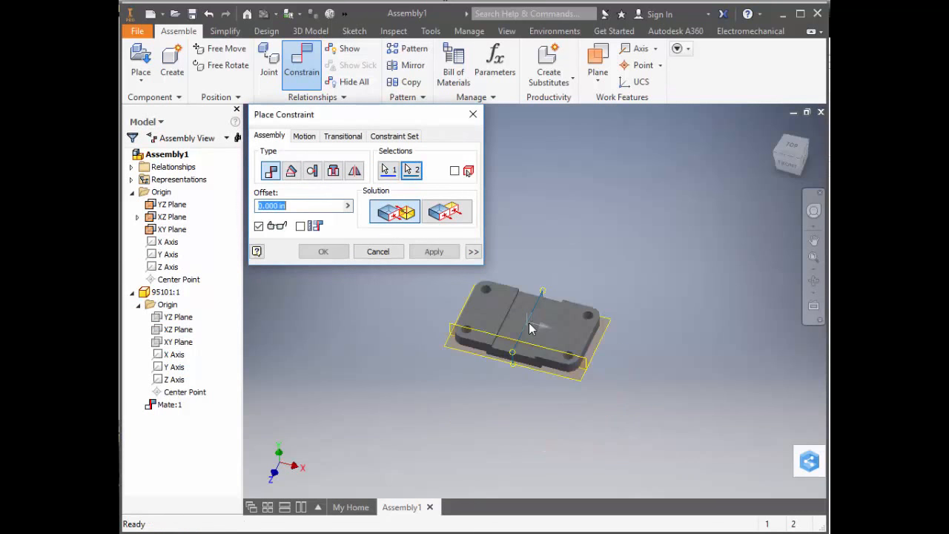
{"action": "left_click", "coordinate": [443, 252]}
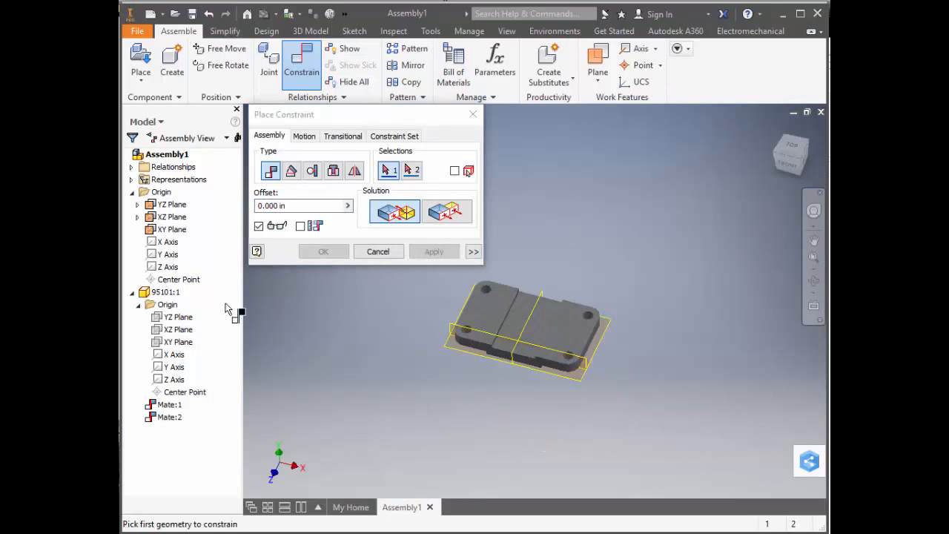
{"action": "left_click", "coordinate": [183, 330]}
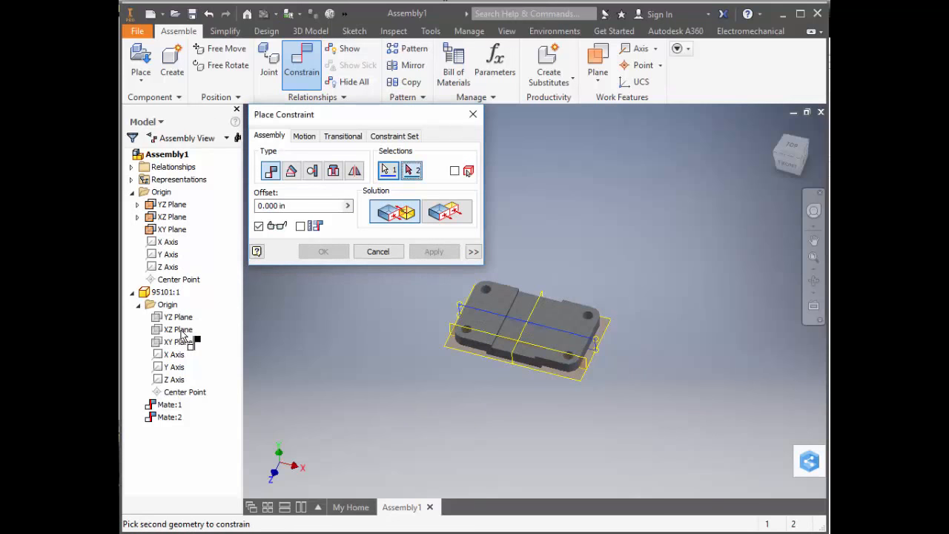
{"action": "left_click", "coordinate": [406, 334]}
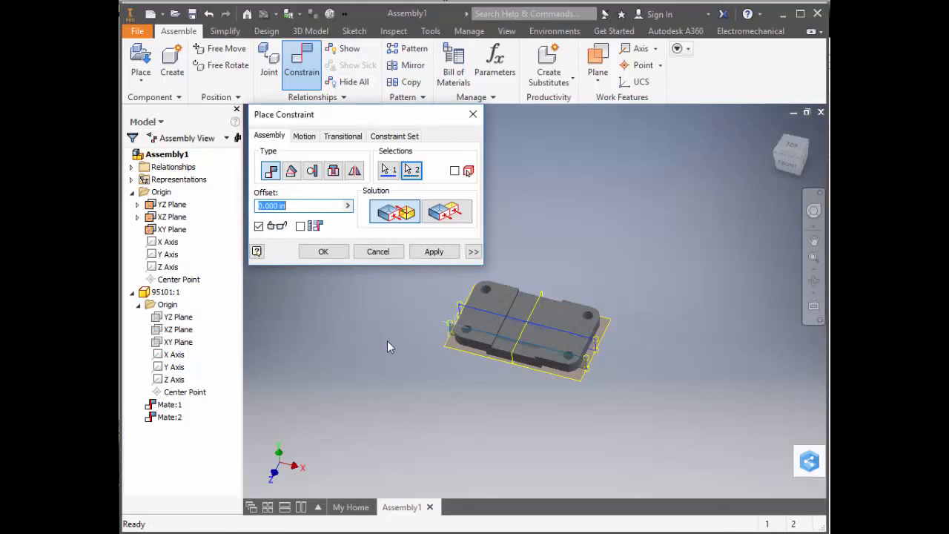
{"action": "left_click", "coordinate": [387, 170]}
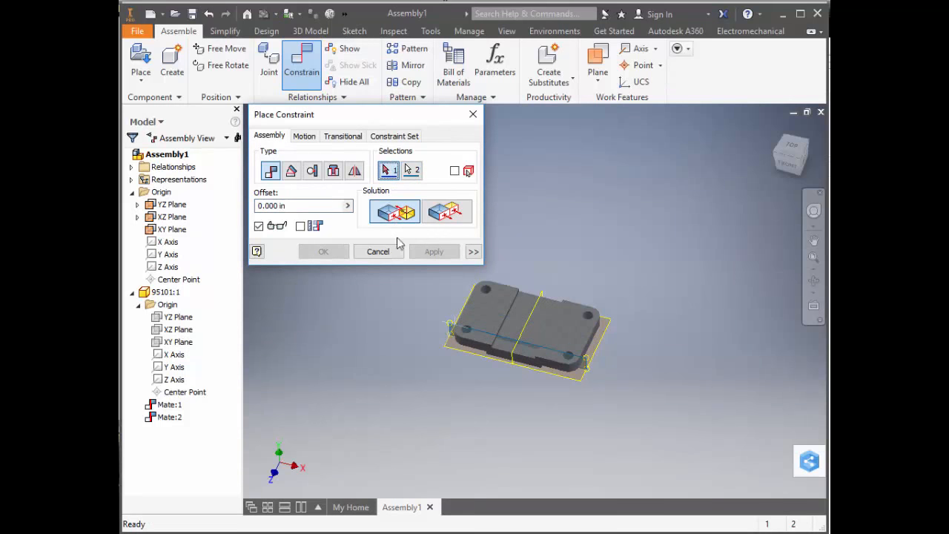
{"action": "left_click", "coordinate": [412, 172]}
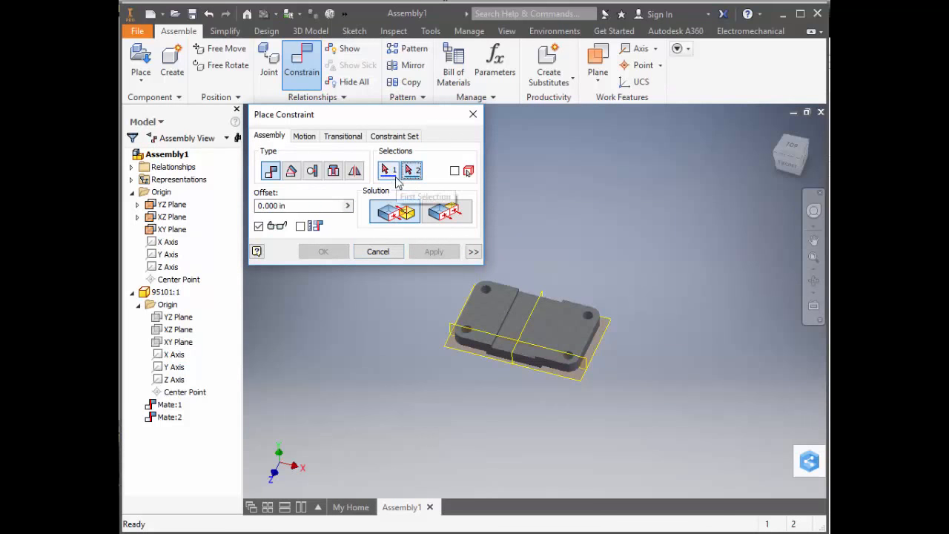
{"action": "left_click", "coordinate": [393, 172]}
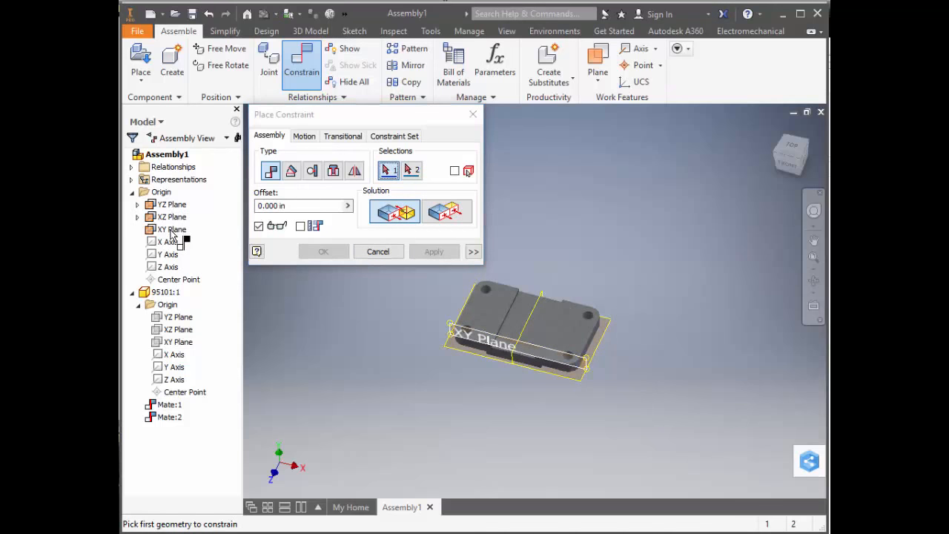
- Constrain the plate's XZ origin plane flush with the assembly's XY plane at a 0.000 in offset and finish constraining
{"action": "left_click", "coordinate": [177, 331]}
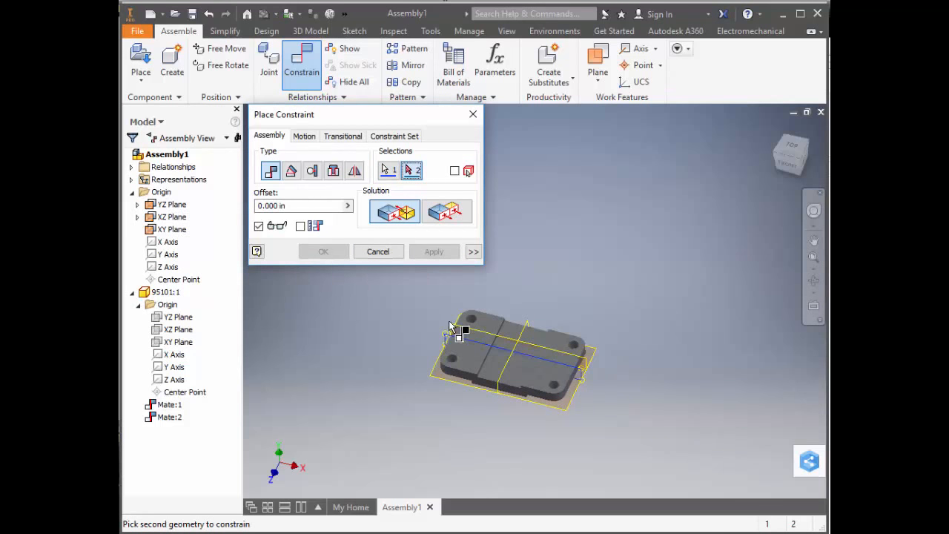
{"action": "left_click", "coordinate": [449, 330]}
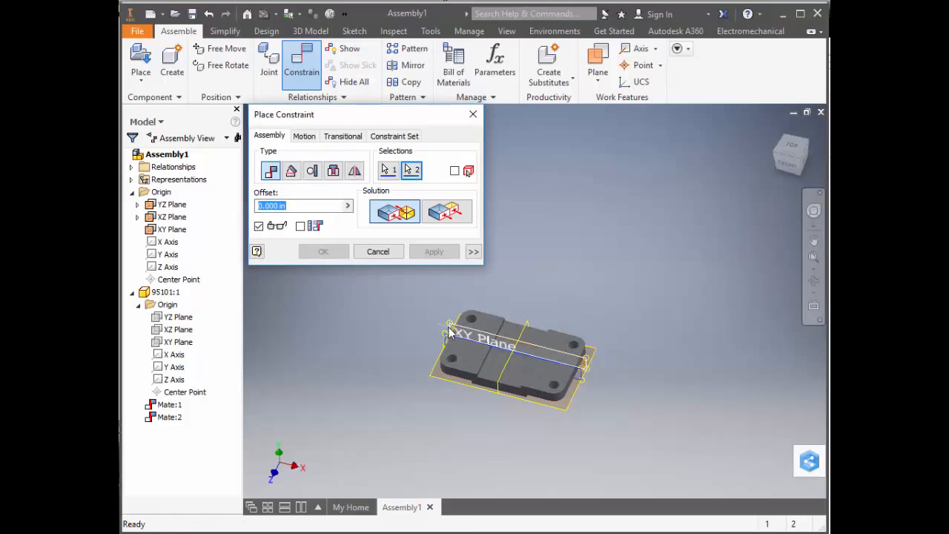
{"action": "left_click", "coordinate": [443, 221]}
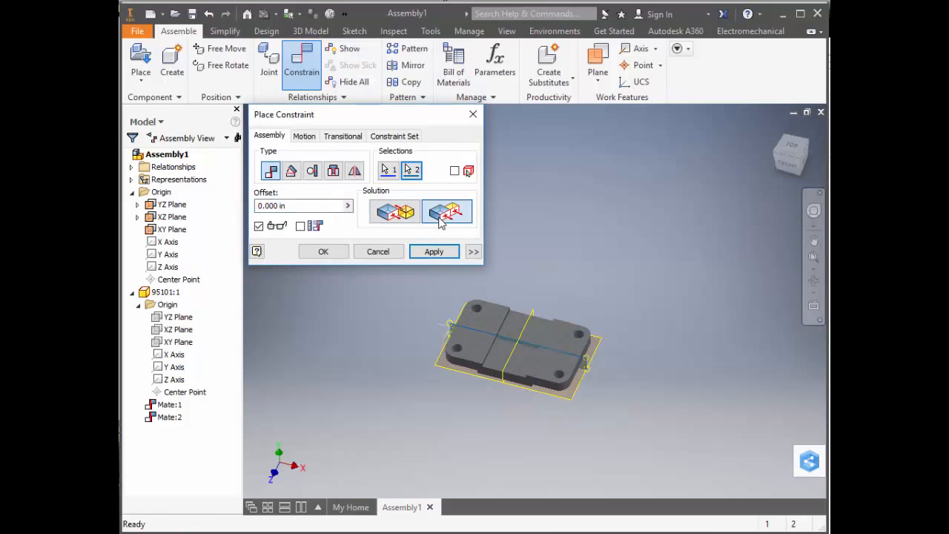
{"action": "left_click", "coordinate": [323, 252]}
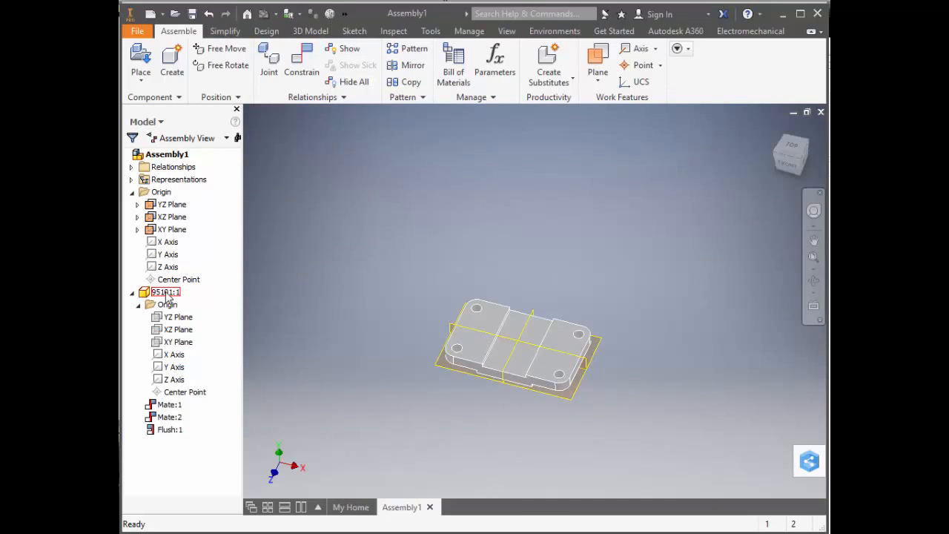
- Ground the 95101 plate in the assembly
{"action": "right_click", "coordinate": [167, 295]}
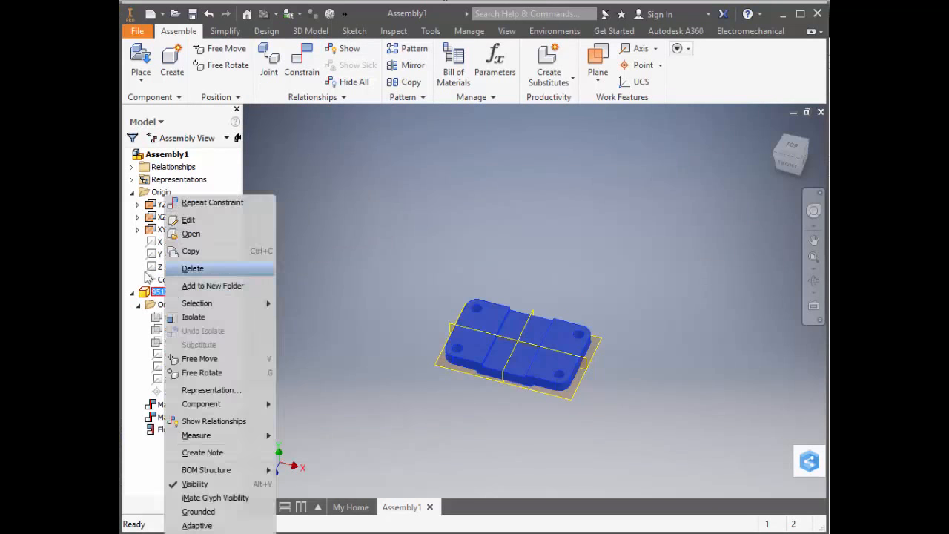
{"action": "left_click", "coordinate": [198, 512]}
{"action": "left_click", "coordinate": [774, 129]}
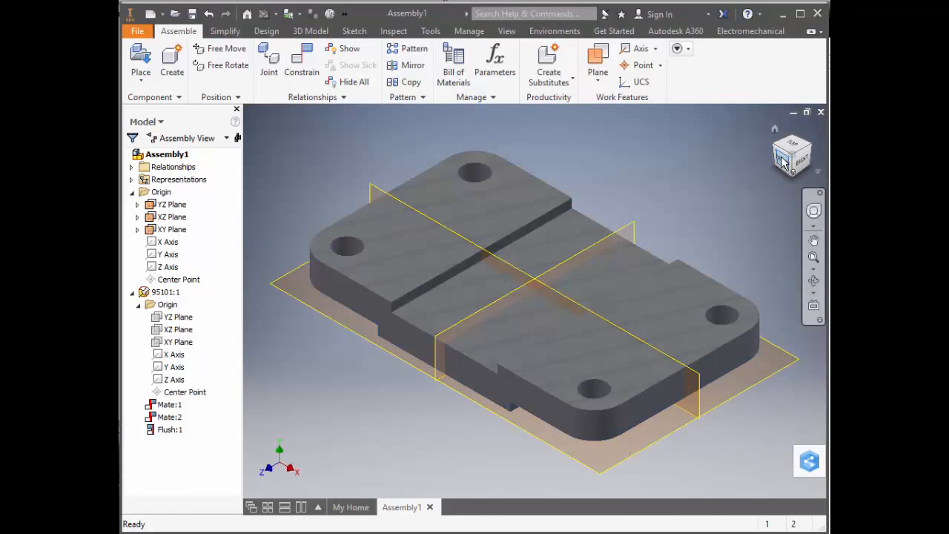
{"action": "left_click", "coordinate": [782, 162]}
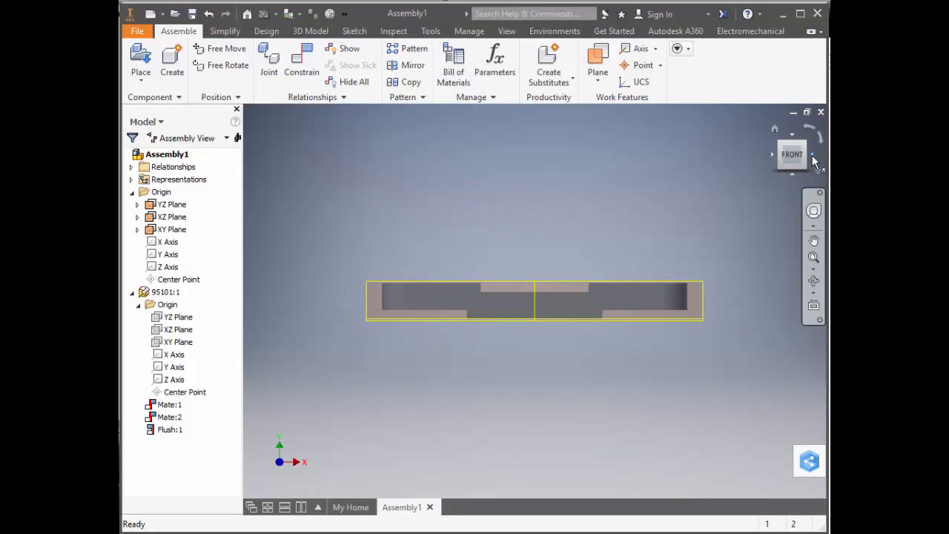
{"action": "left_click", "coordinate": [813, 156]}
{"action": "left_click", "coordinate": [776, 130]}
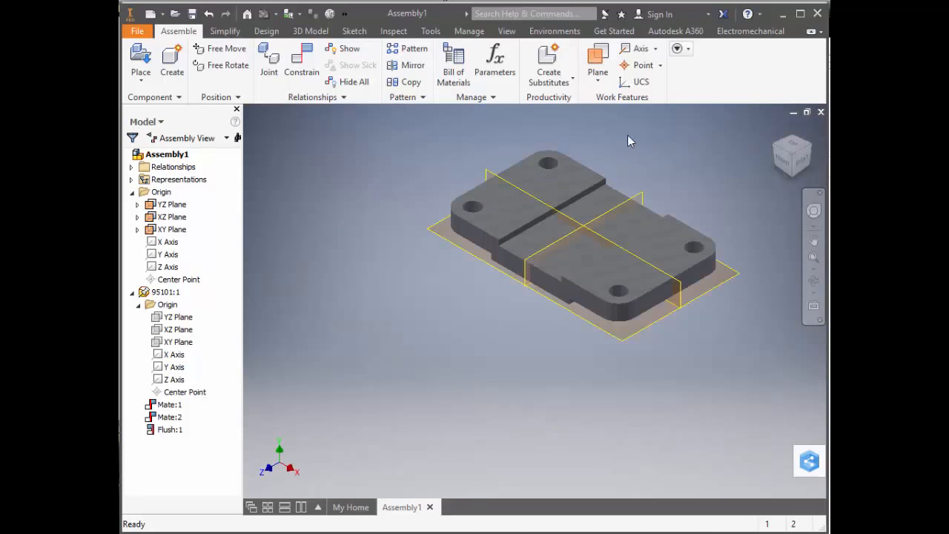
- Hide the assembly's YZ, XZ and XY origin planes together
{"action": "left_click", "coordinate": [175, 206]}
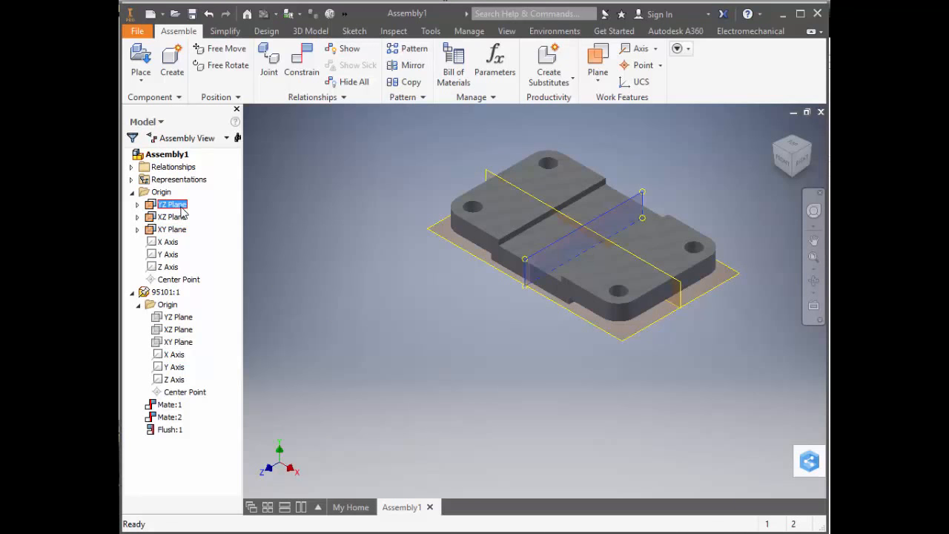
{"action": "left_click", "coordinate": [183, 215], "text": "ctrl"}
{"action": "left_click", "coordinate": [182, 229], "text": "ctrl"}
{"action": "right_click", "coordinate": [184, 229]}
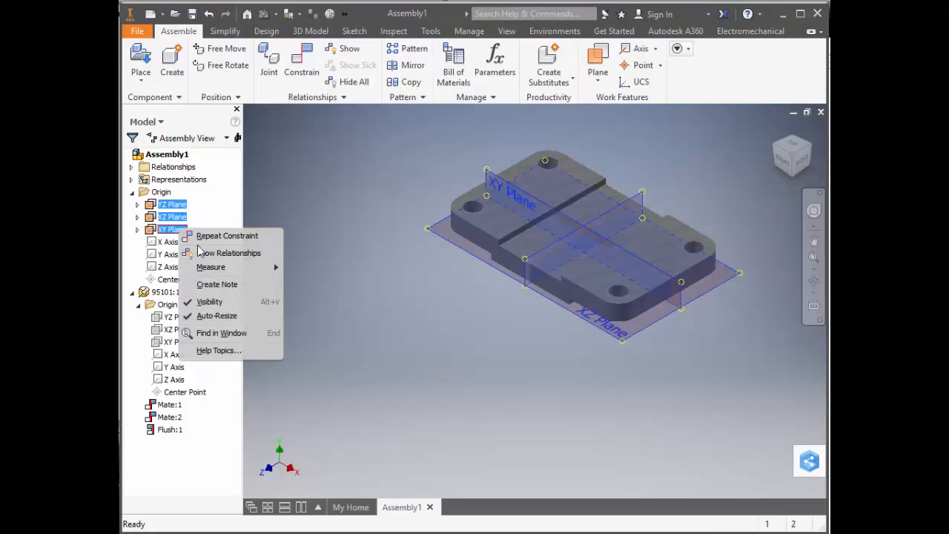
{"action": "left_click", "coordinate": [210, 301]}
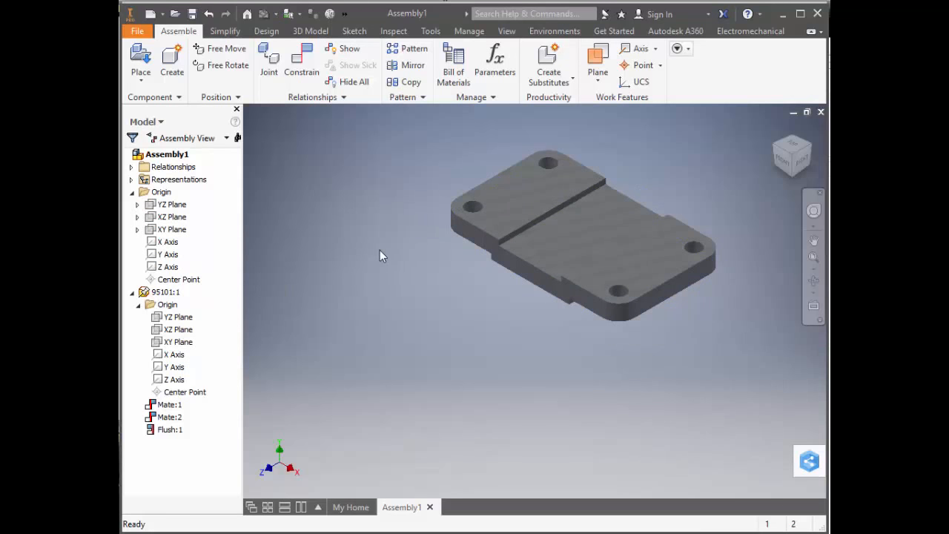
- Show the component files as large icons and place one 95102.ipt wheel below the plate
{"action": "left_click", "coordinate": [142, 59]}
{"action": "scroll", "coordinate": [349, 280], "scroll_direction": "down", "scroll_amount": 2}
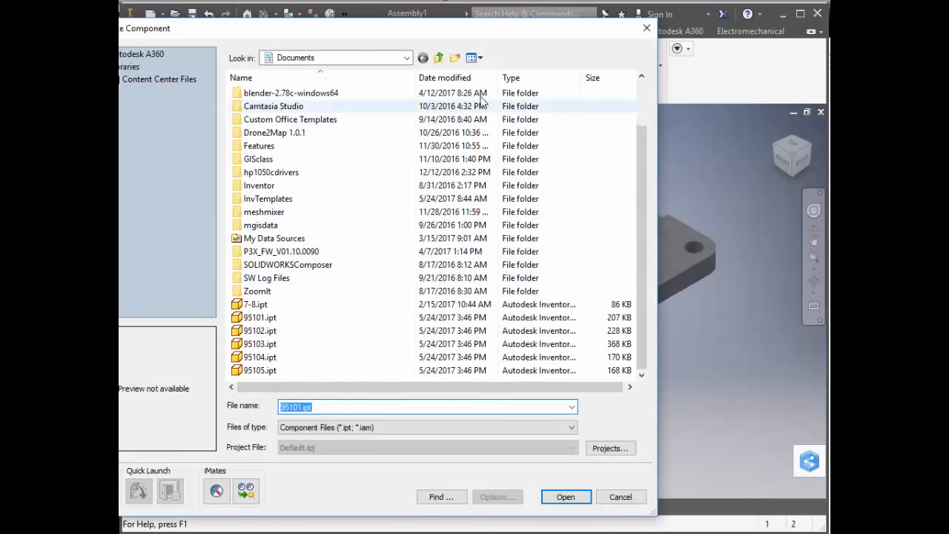
{"action": "left_click", "coordinate": [475, 58]}
{"action": "left_click", "coordinate": [490, 93]}
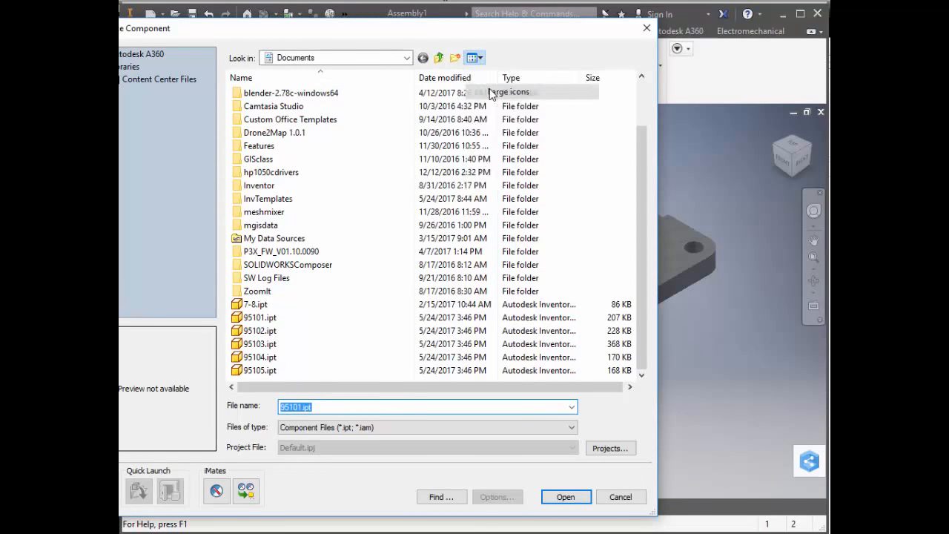
{"action": "scroll", "coordinate": [361, 201], "scroll_direction": "down", "scroll_amount": 3}
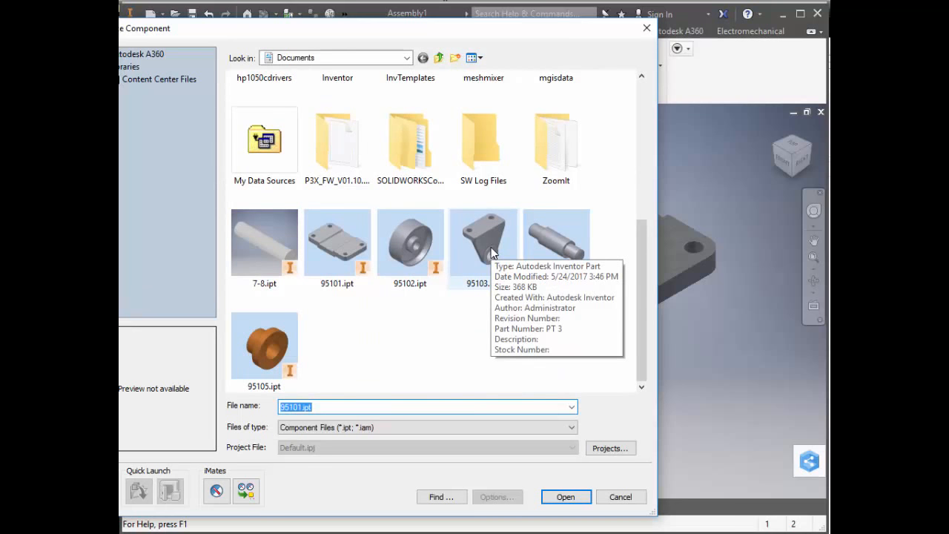
{"action": "left_click", "coordinate": [416, 250]}
{"action": "left_click", "coordinate": [565, 496]}
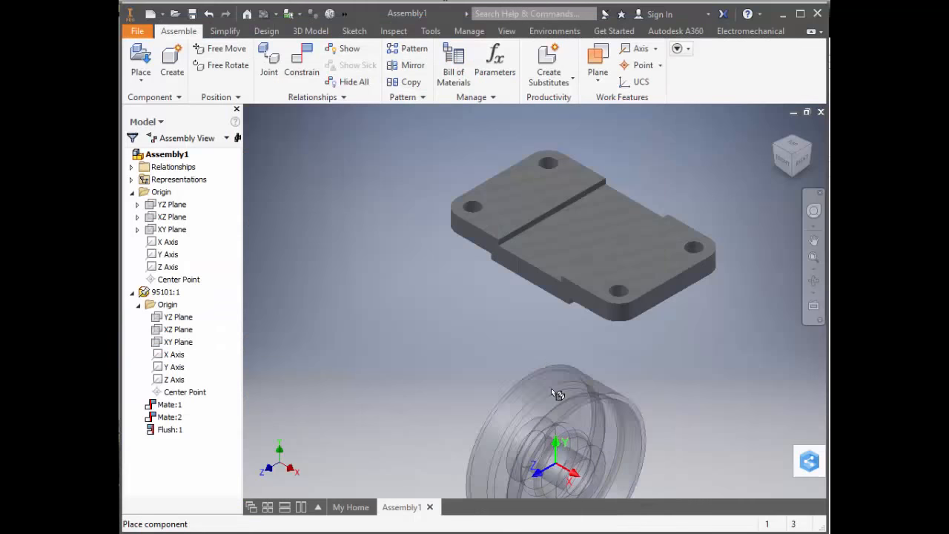
{"action": "left_click", "coordinate": [482, 412]}
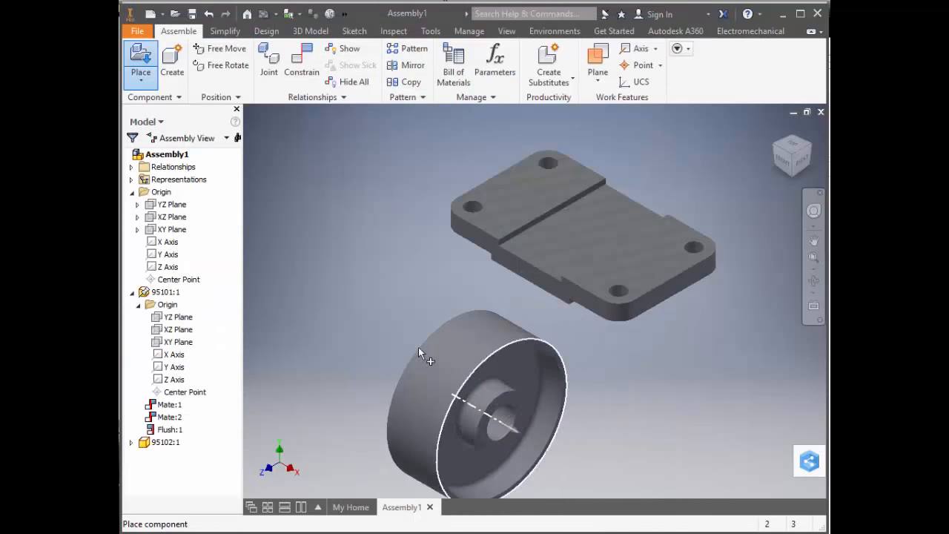
- Place two instances of the 95103.ipt bracket, one on either side of the wheel, and finish placing
{"action": "left_click", "coordinate": [141, 65]}
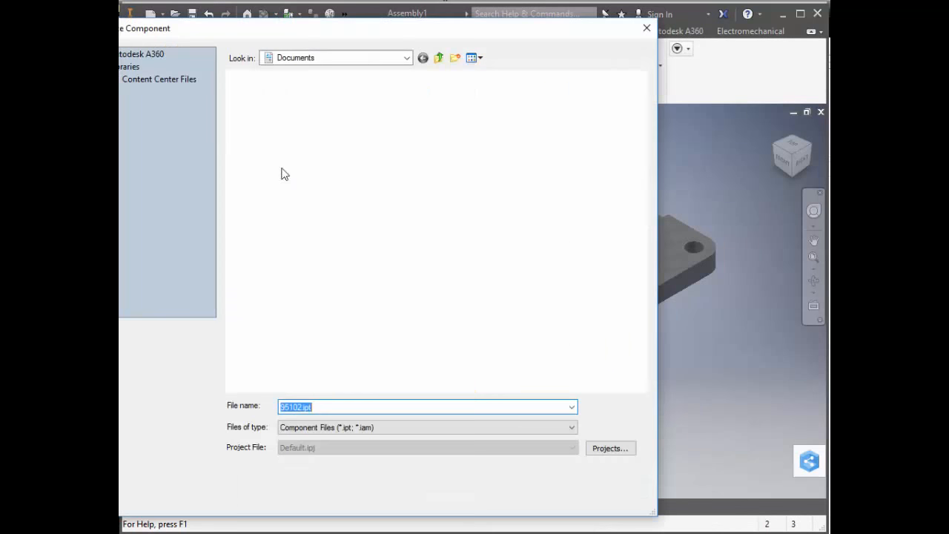
{"action": "scroll", "coordinate": [459, 333], "scroll_direction": "down", "scroll_amount": 5}
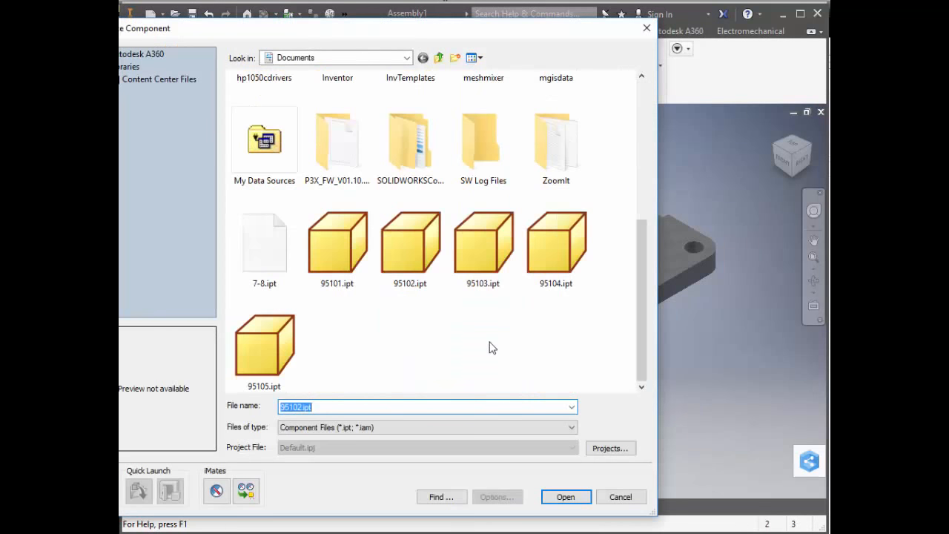
{"action": "left_click", "coordinate": [495, 238]}
{"action": "left_click", "coordinate": [563, 497]}
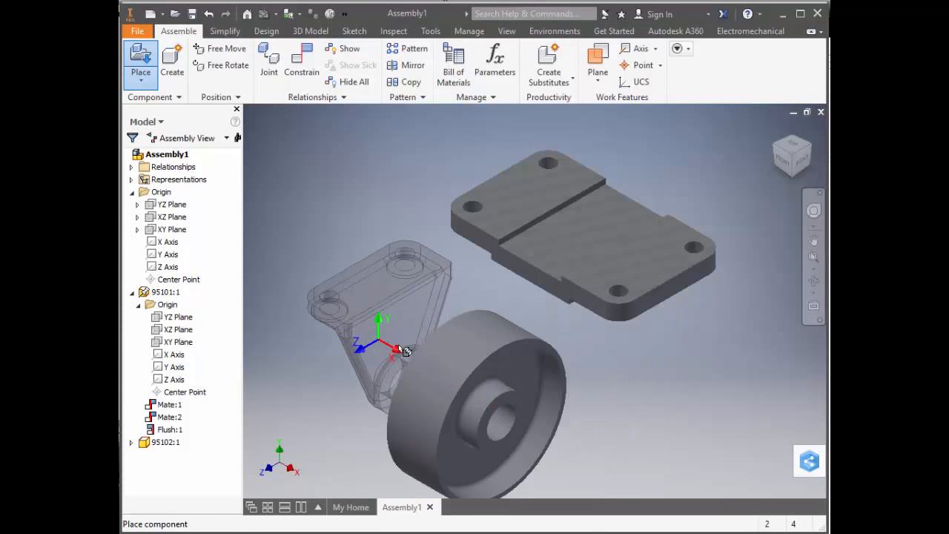
{"action": "left_click", "coordinate": [671, 426]}
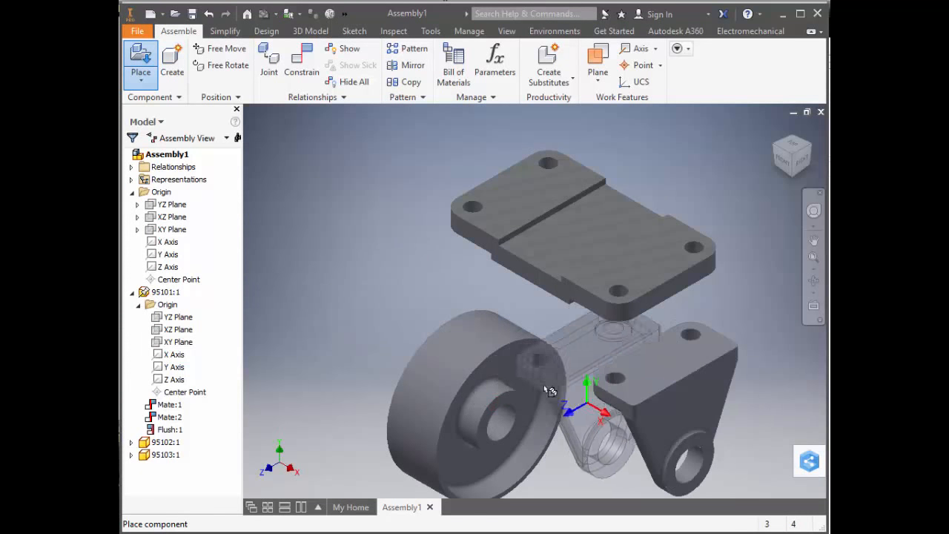
{"action": "left_click", "coordinate": [369, 290]}
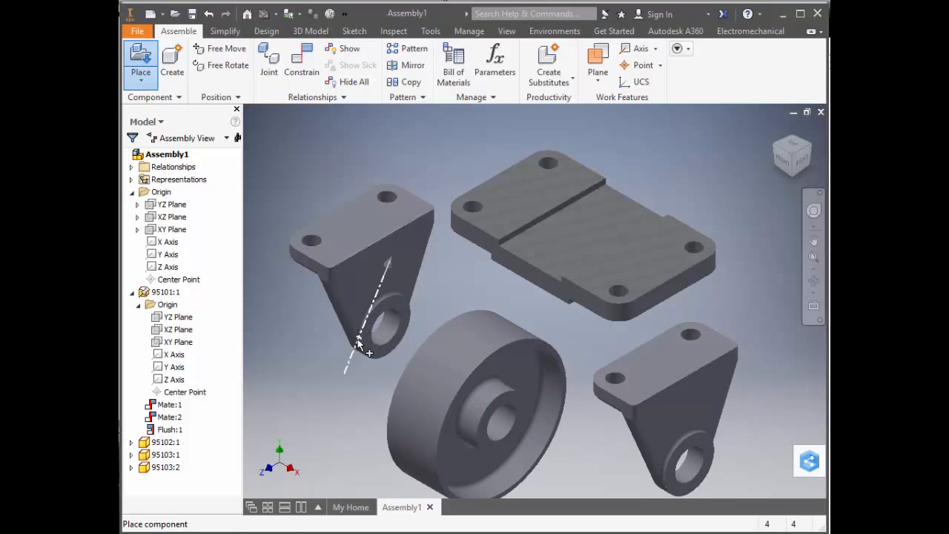
{"action": "right_click", "coordinate": [616, 347]}
{"action": "left_click", "coordinate": [650, 349]}
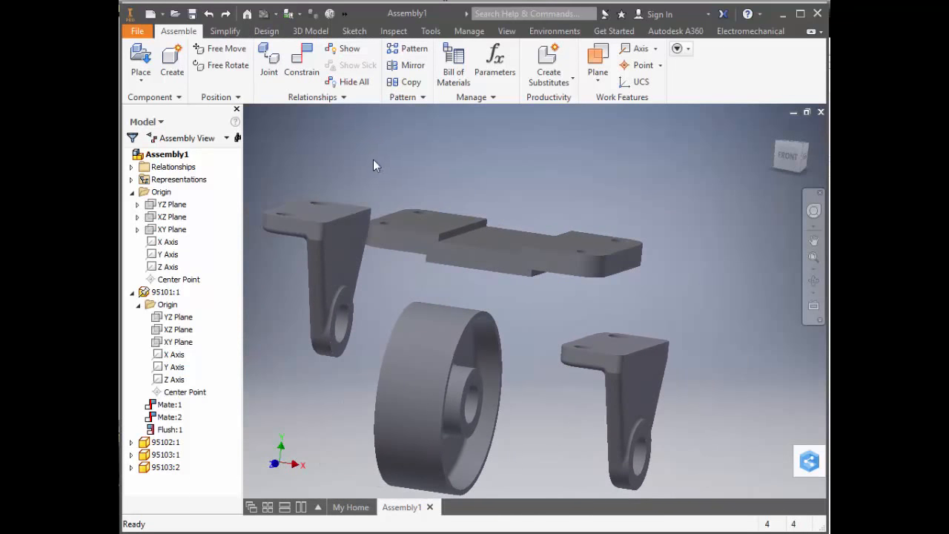
- Mate the left bracket's top face to the recessed underside at the plate's left end with a 0.000 in offset
{"action": "left_click", "coordinate": [302, 63]}
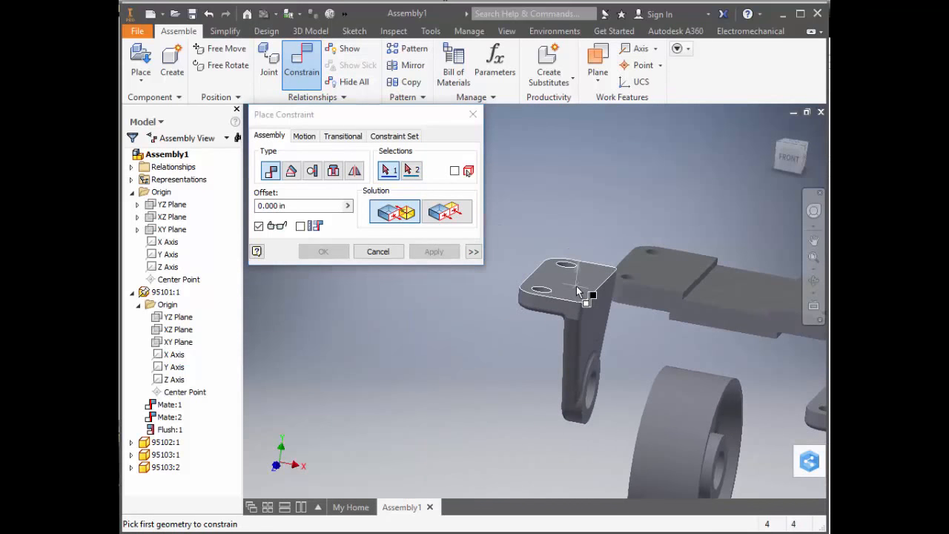
{"action": "left_click", "coordinate": [576, 286]}
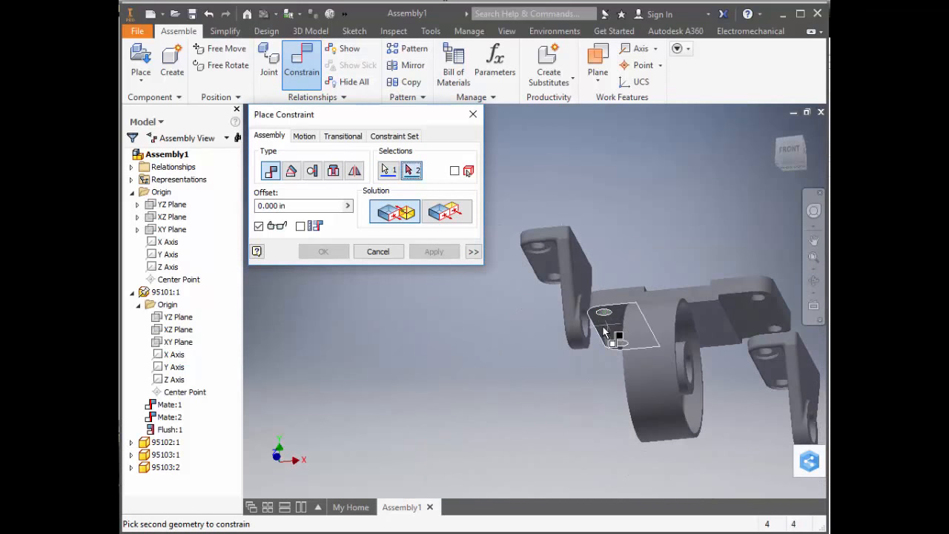
{"action": "left_click", "coordinate": [603, 330]}
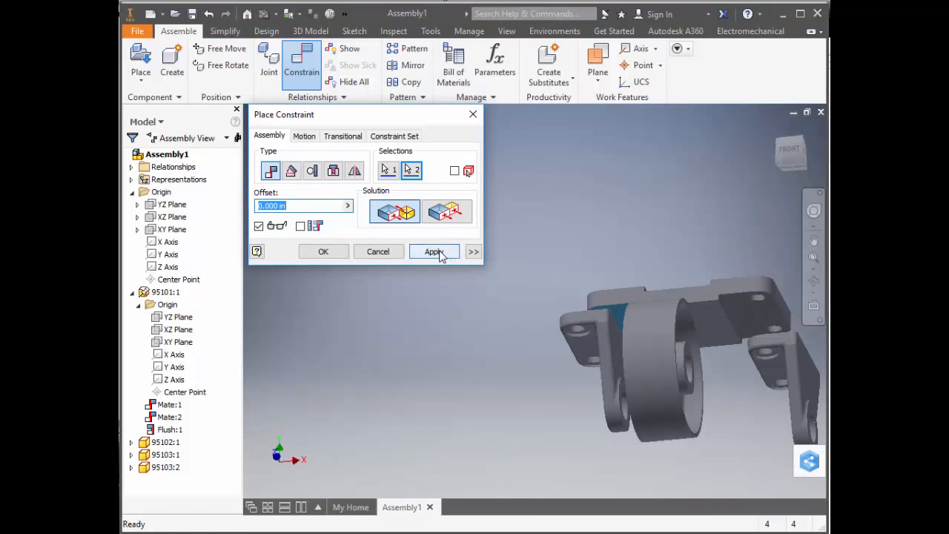
{"action": "left_click", "coordinate": [434, 251]}
- Mate the axis of the left bracket's front hole to the plate's front-left hole axis with a 0.000 in offset
{"action": "left_click", "coordinate": [604, 378]}
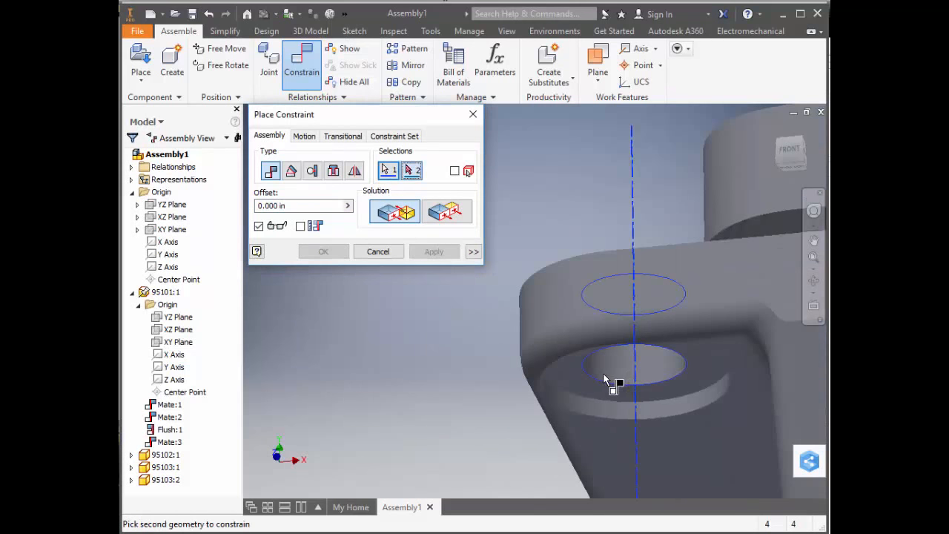
{"action": "scroll", "coordinate": [604, 374], "scroll_direction": "up", "scroll_amount": 6}
{"action": "middle_click_drag", "start_coordinate": [602, 373], "coordinate": [577, 327], "text": "shift"}
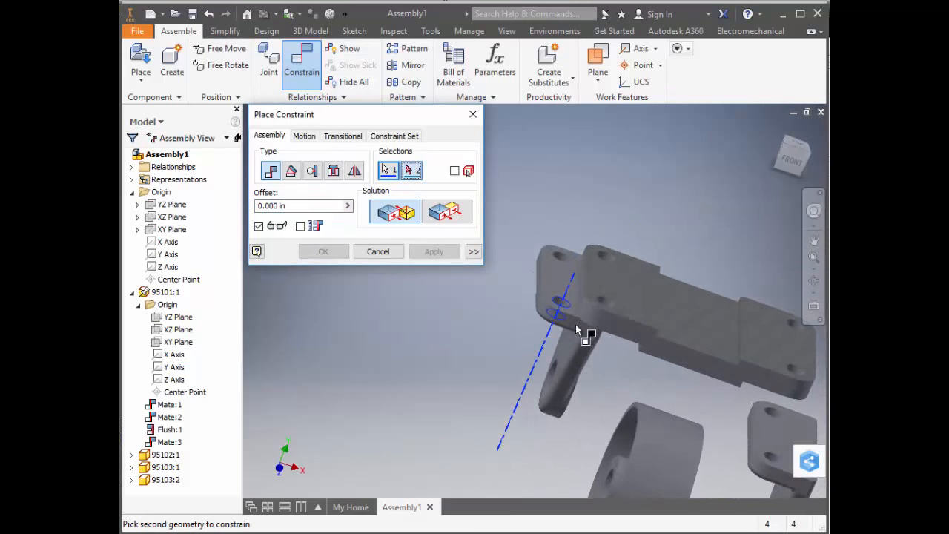
{"action": "scroll", "coordinate": [582, 300], "scroll_direction": "down", "scroll_amount": 2}
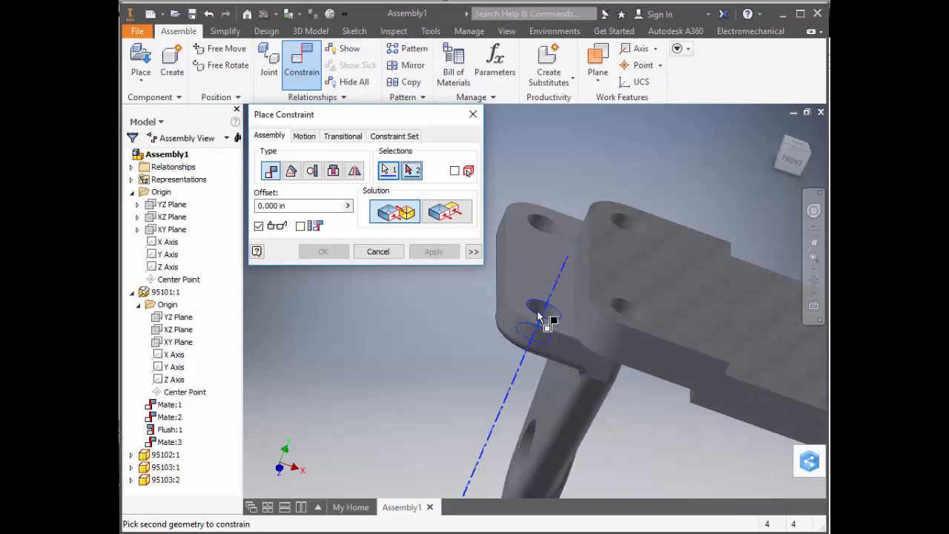
{"action": "left_click", "coordinate": [636, 309]}
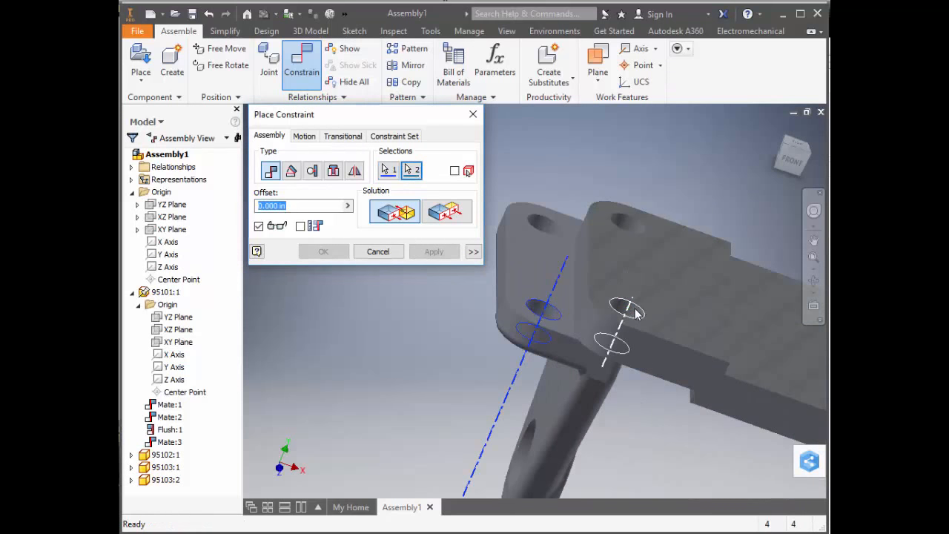
{"action": "left_click", "coordinate": [435, 252]}
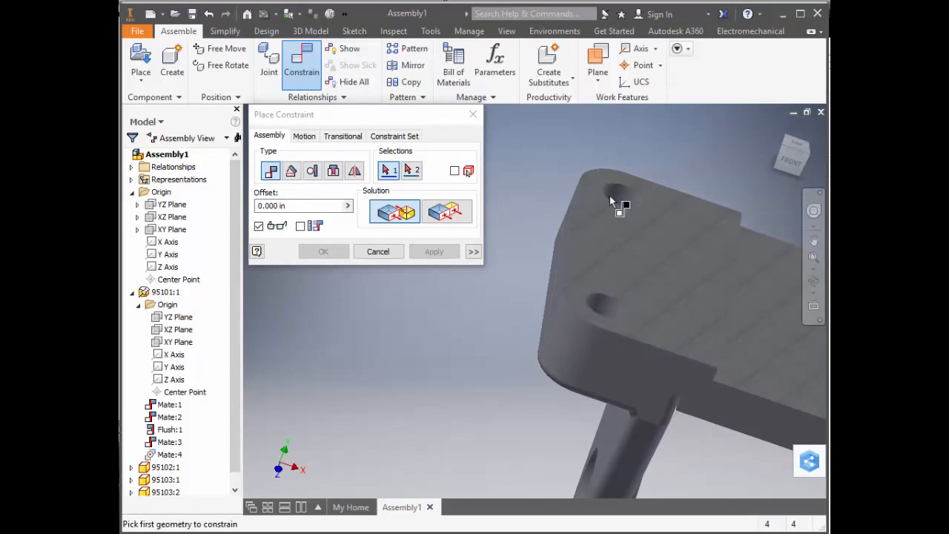
- Mate the plate's rear-left hole axis to the left bracket's remaining hole axis at a 0.000 in offset and finish constraining
{"action": "left_click", "coordinate": [631, 200]}
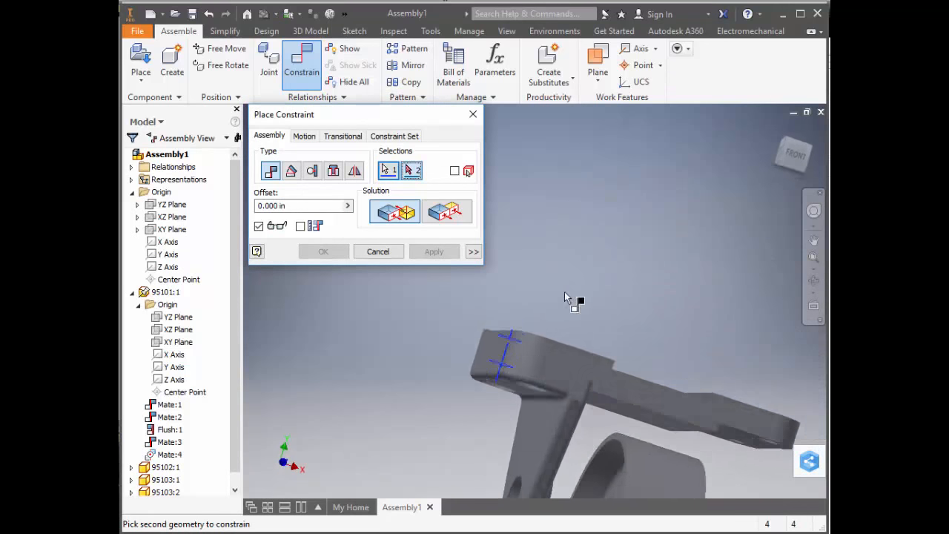
{"action": "left_click", "coordinate": [483, 377]}
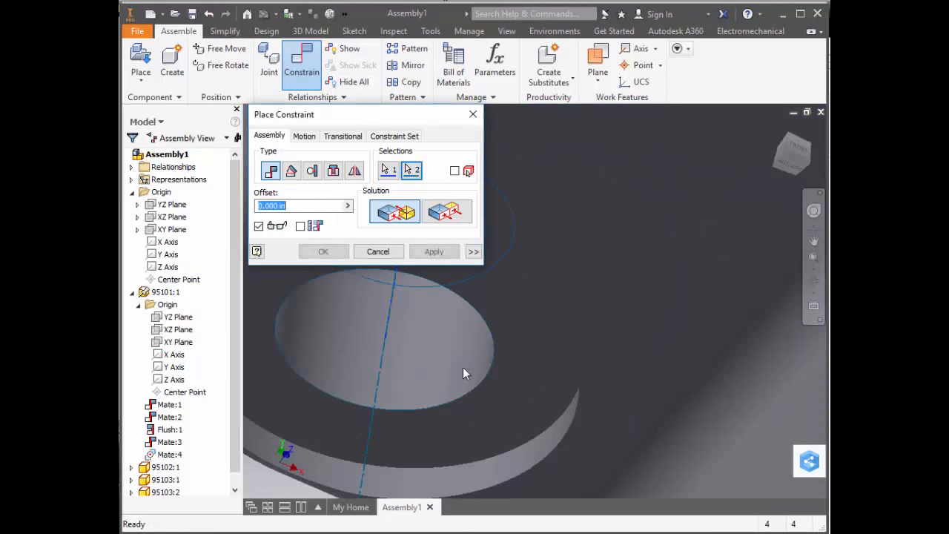
{"action": "left_click", "coordinate": [437, 253]}
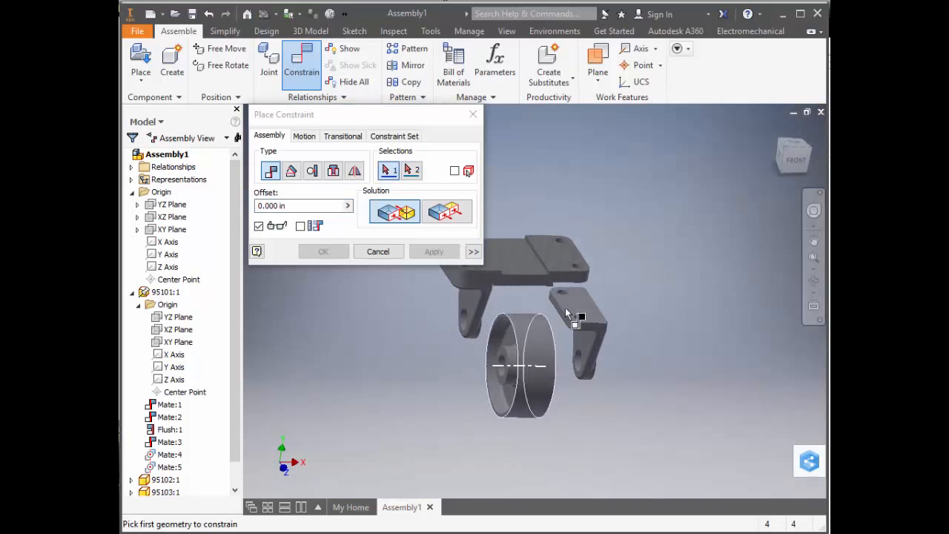
{"action": "right_click", "coordinate": [636, 300]}
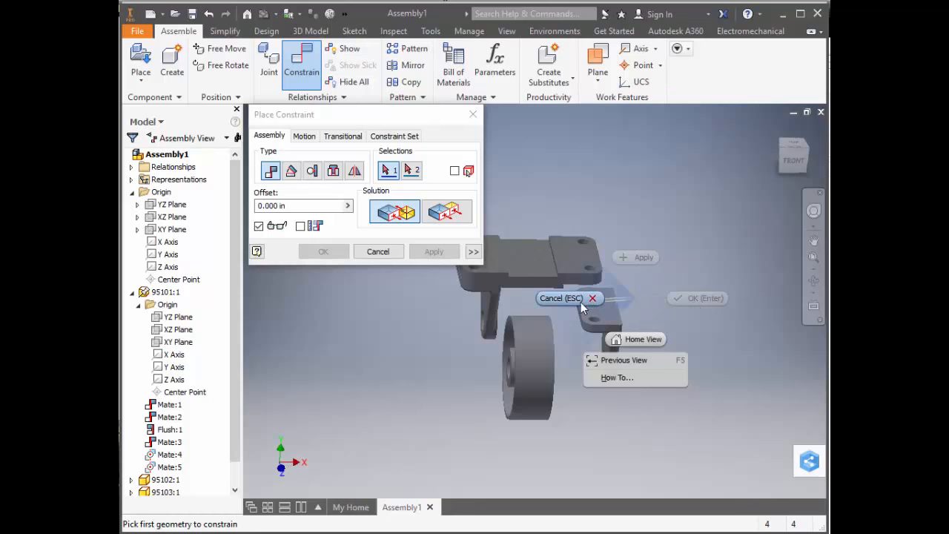
{"action": "left_click", "coordinate": [561, 299]}
- Free-rotate the right bracket until its top flange points outward, away from the wheel, and deselect it
{"action": "left_click", "coordinate": [615, 307]}
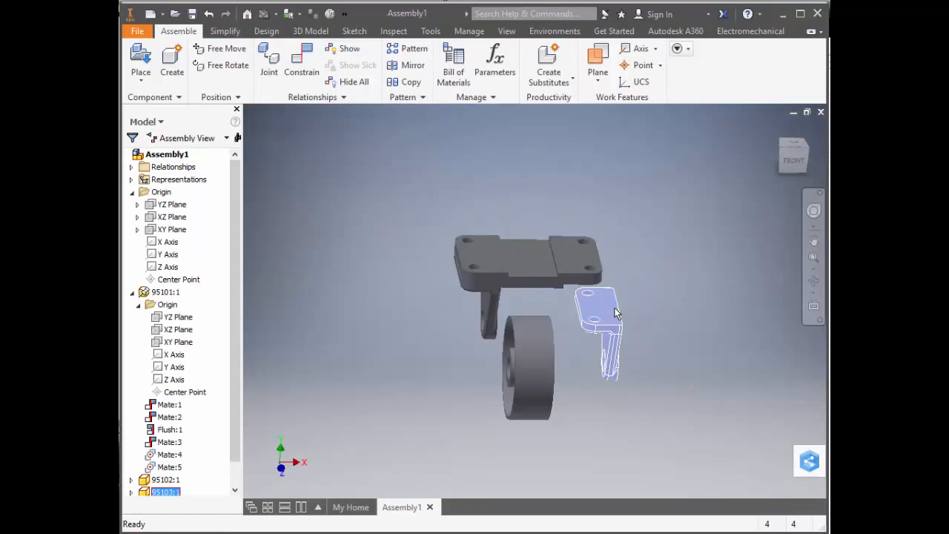
{"action": "right_click", "coordinate": [615, 308]}
{"action": "left_click", "coordinate": [593, 444]}
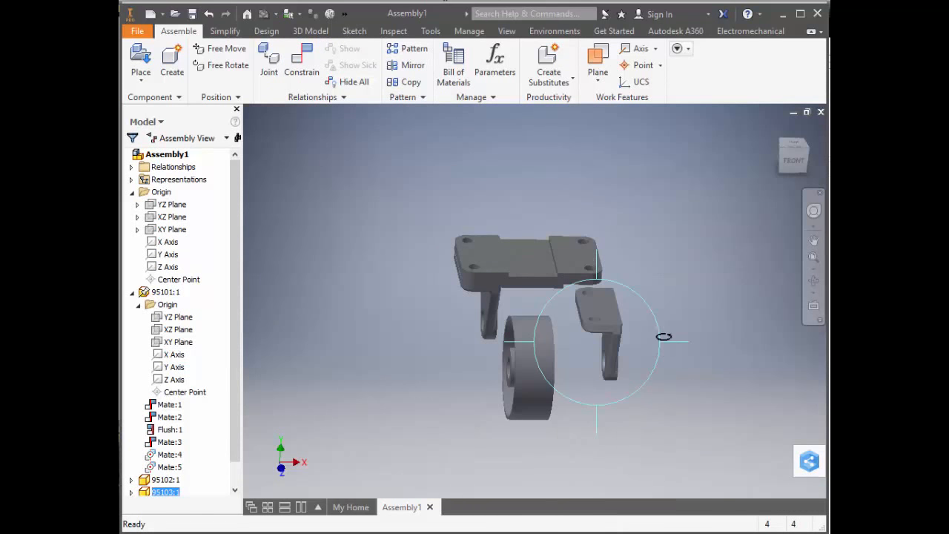
{"action": "left_click_drag", "start_coordinate": [662, 335], "coordinate": [585, 286]}
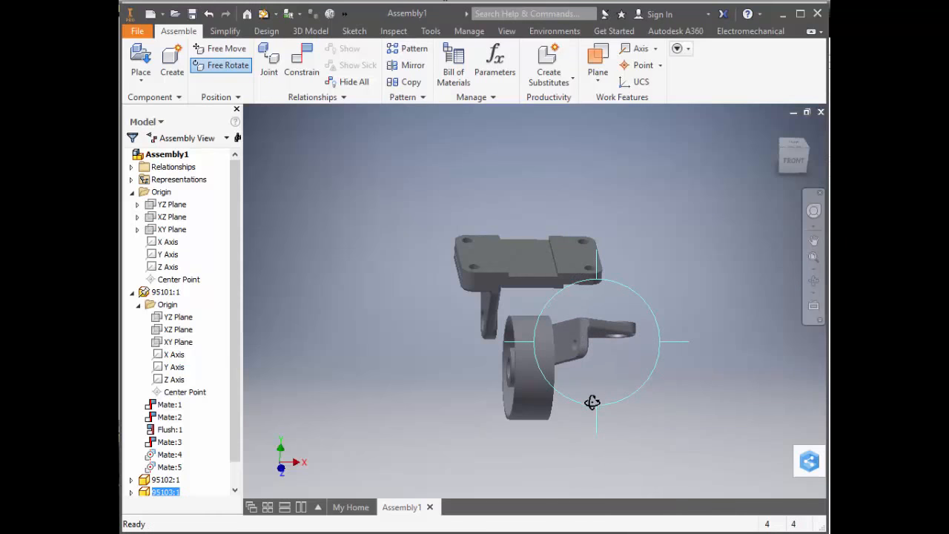
{"action": "left_click_drag", "start_coordinate": [593, 403], "coordinate": [672, 214]}
{"action": "key", "text": "Escape"}
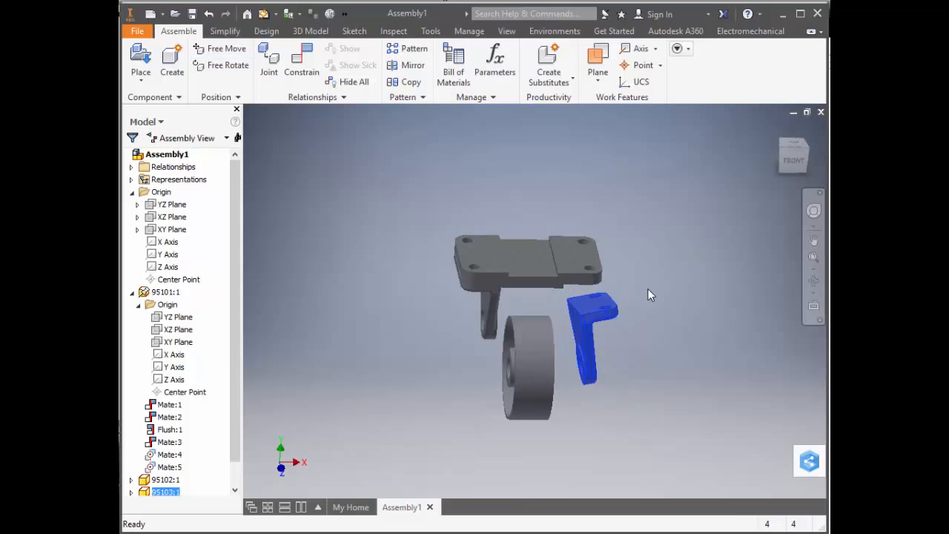
{"action": "left_click", "coordinate": [662, 295]}
- Mate the right bracket's top face to the recessed underside at the plate's right end with a 0.000 in offset
{"action": "left_click", "coordinate": [301, 58]}
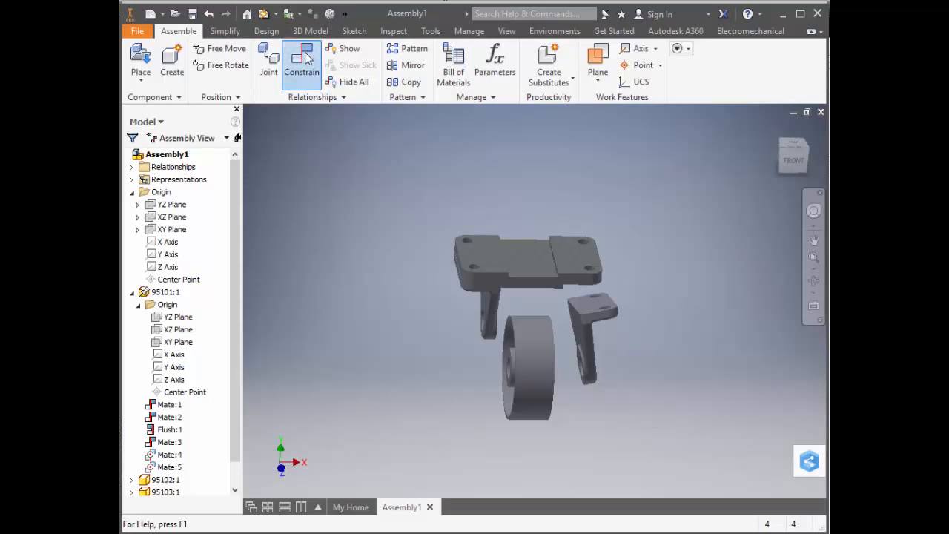
{"action": "left_click", "coordinate": [594, 313]}
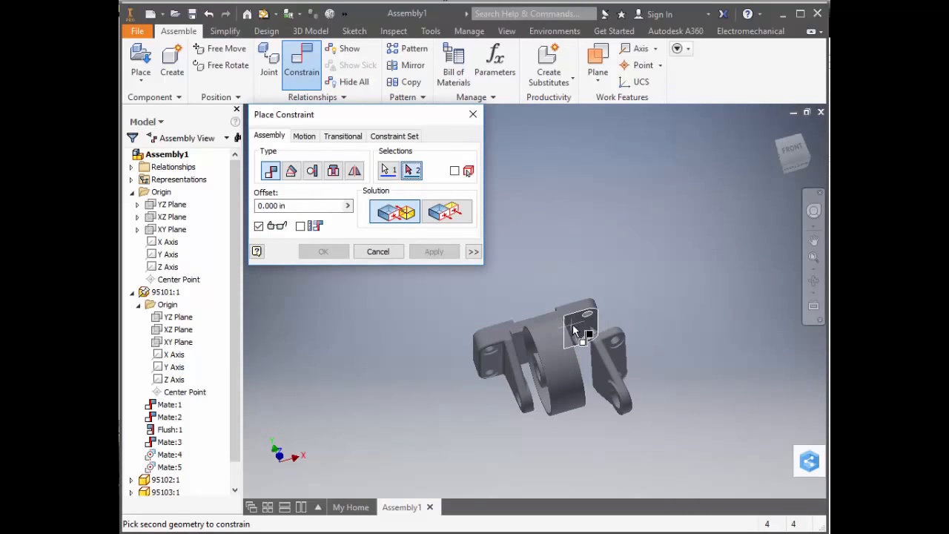
{"action": "left_click", "coordinate": [576, 324]}
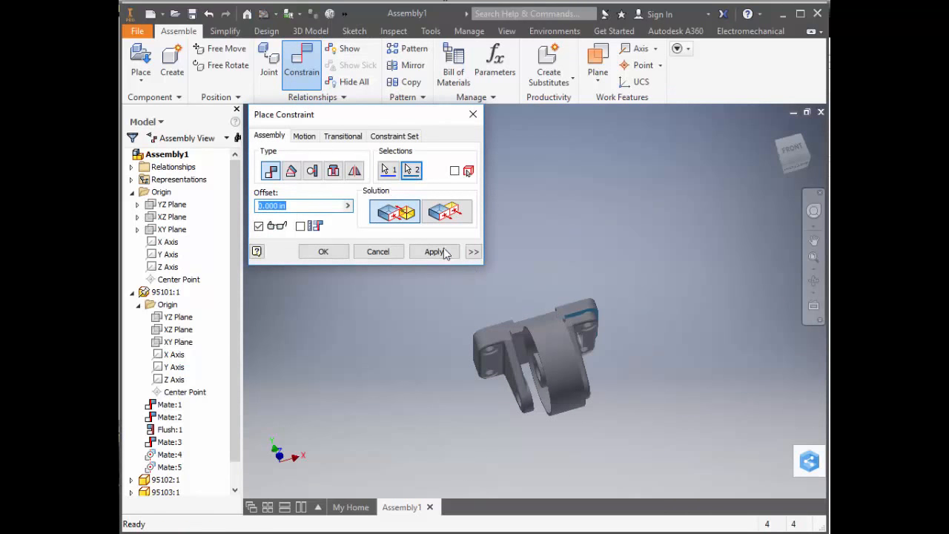
{"action": "left_click", "coordinate": [443, 252]}
- Mate the axis of the right bracket's front hole to the plate's front-right hole axis with a 0.000 in offset
{"action": "scroll", "coordinate": [668, 410], "scroll_direction": "up", "scroll_amount": 6}
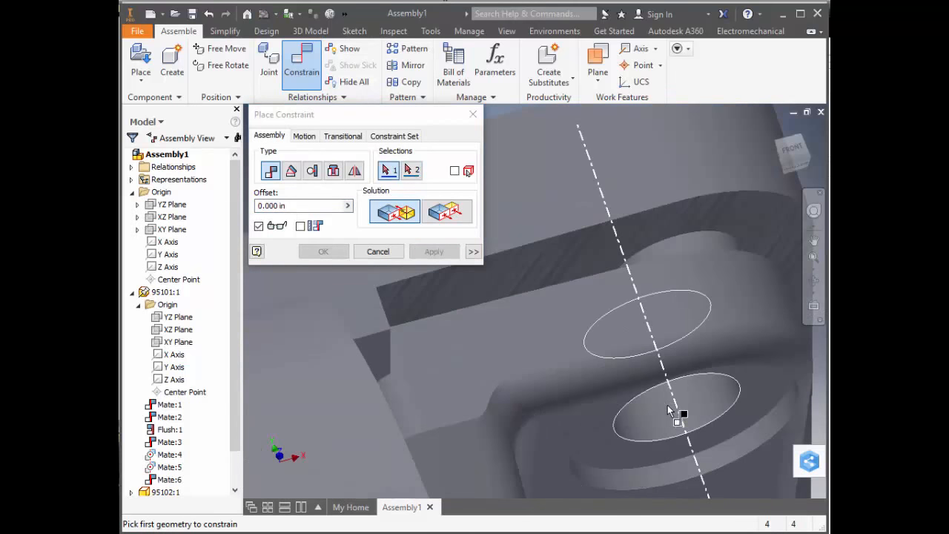
{"action": "left_click", "coordinate": [668, 407]}
{"action": "scroll", "coordinate": [671, 407], "scroll_direction": "down", "scroll_amount": 8}
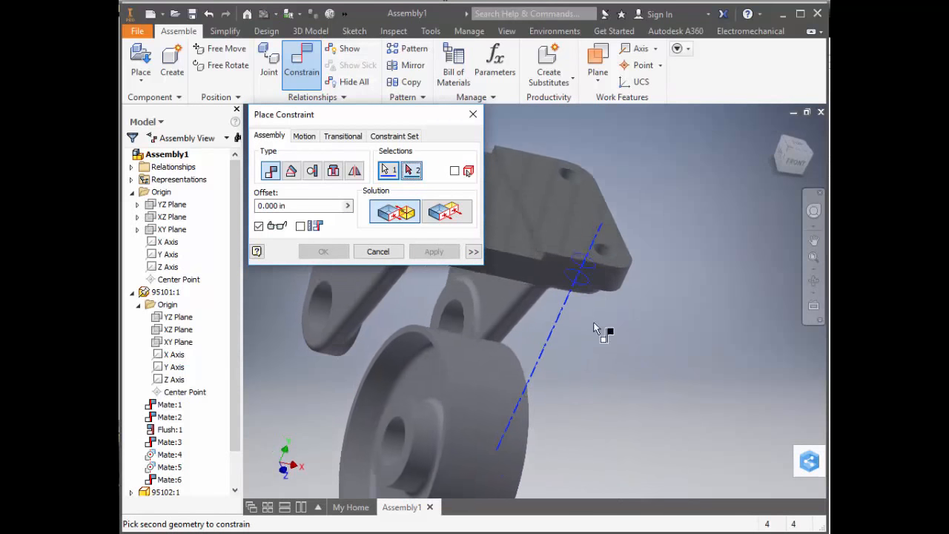
{"action": "left_click", "coordinate": [604, 250]}
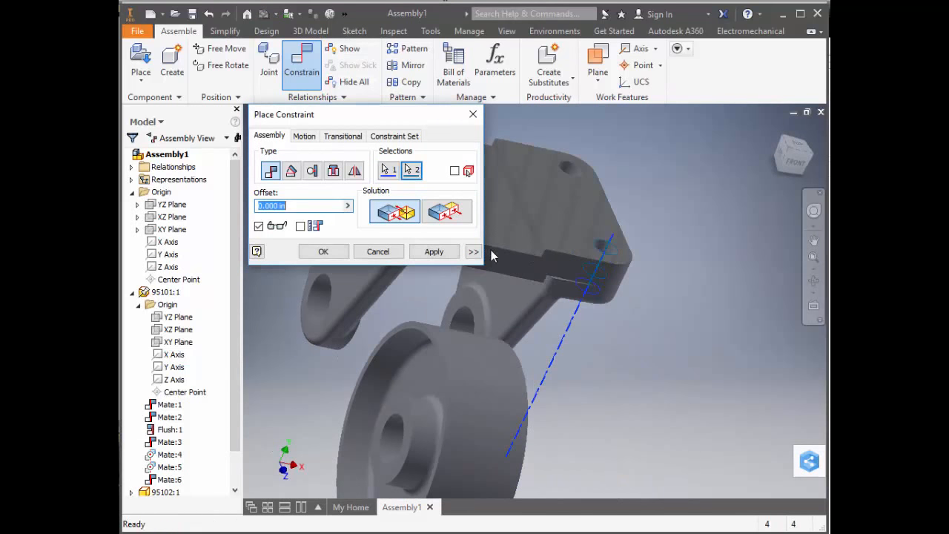
{"action": "left_click", "coordinate": [434, 251]}
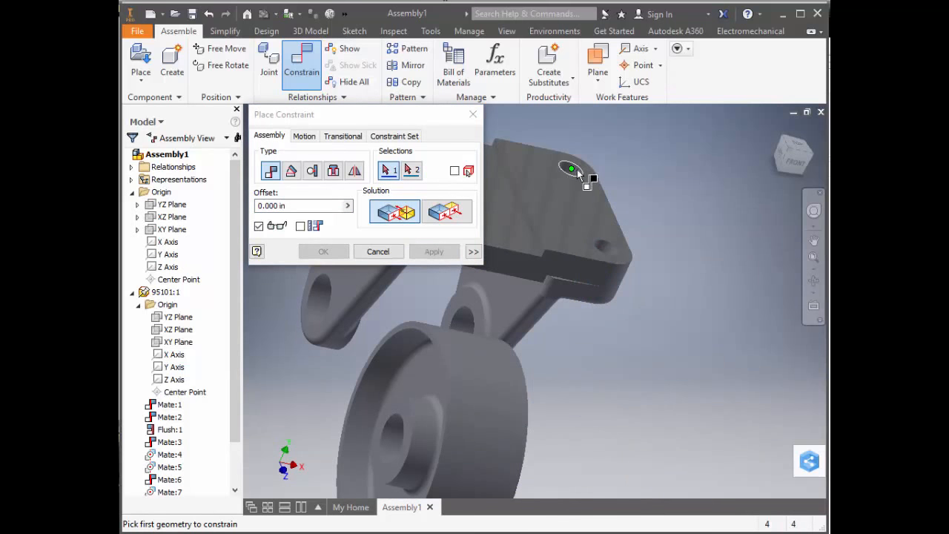
- Mate the plate's rear-right hole axis to the right bracket's remaining mounting hole axis at a 0.000 in offset
{"action": "left_click", "coordinate": [575, 172]}
{"action": "middle_click_drag", "start_coordinate": [575, 170], "coordinate": [634, 308], "text": "shift"}
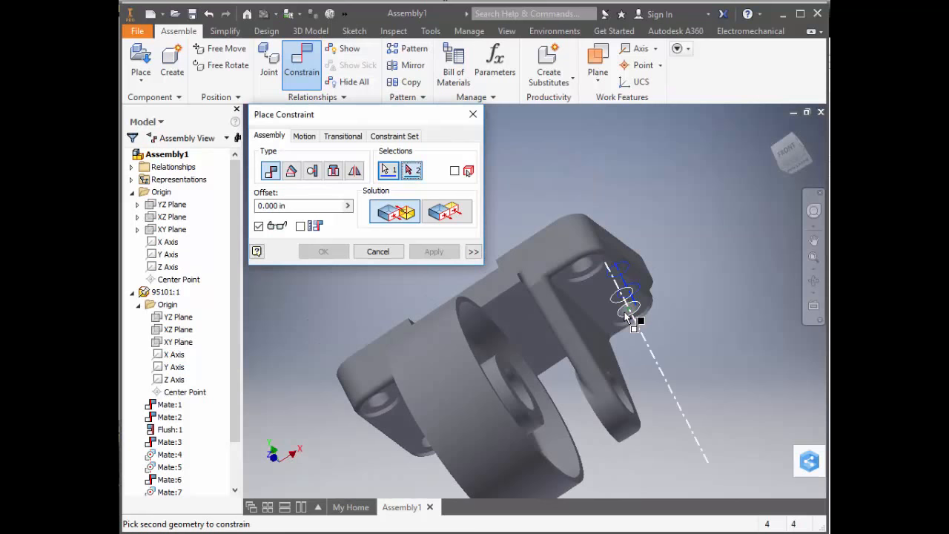
{"action": "left_click", "coordinate": [628, 312]}
{"action": "left_click", "coordinate": [434, 253]}
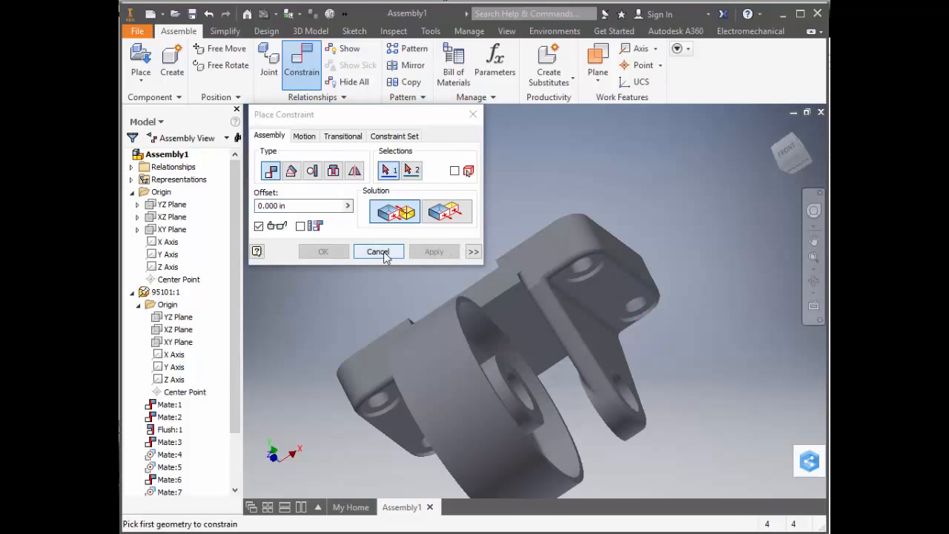
- Mate the wheel's bore axis to the right bracket's lower hole axis with a 0.000 in offset and finish constraining
{"action": "middle_click_drag", "start_coordinate": [451, 274], "coordinate": [480, 299], "text": "shift"}
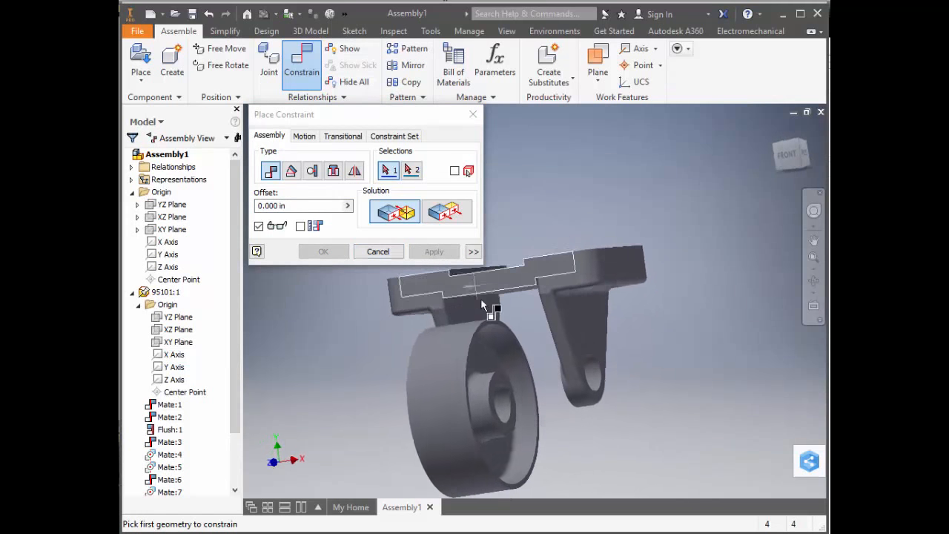
{"action": "left_click", "coordinate": [501, 413]}
{"action": "left_click", "coordinate": [597, 373]}
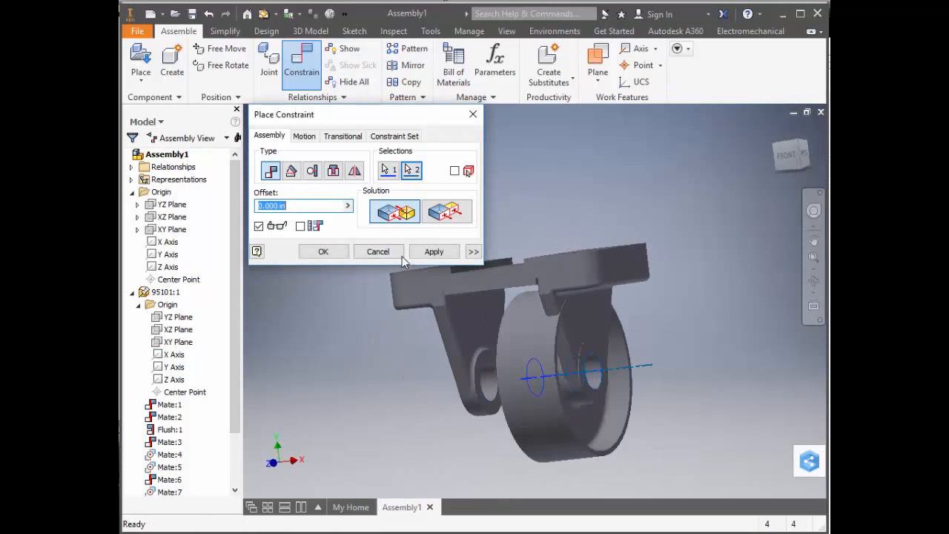
{"action": "left_click", "coordinate": [330, 253]}
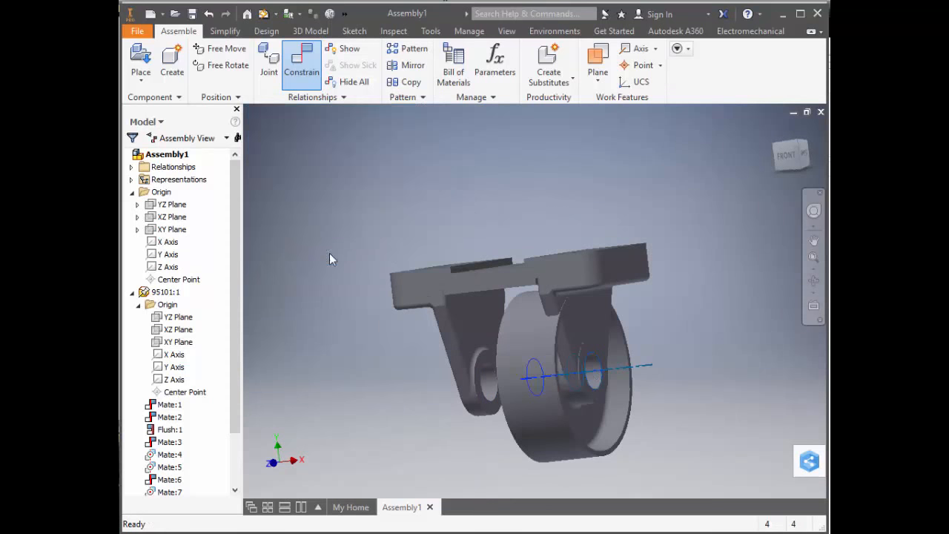
- Slide the wheel along its axis into the gap between the two brackets, working from the front view
{"action": "left_click", "coordinate": [786, 158]}
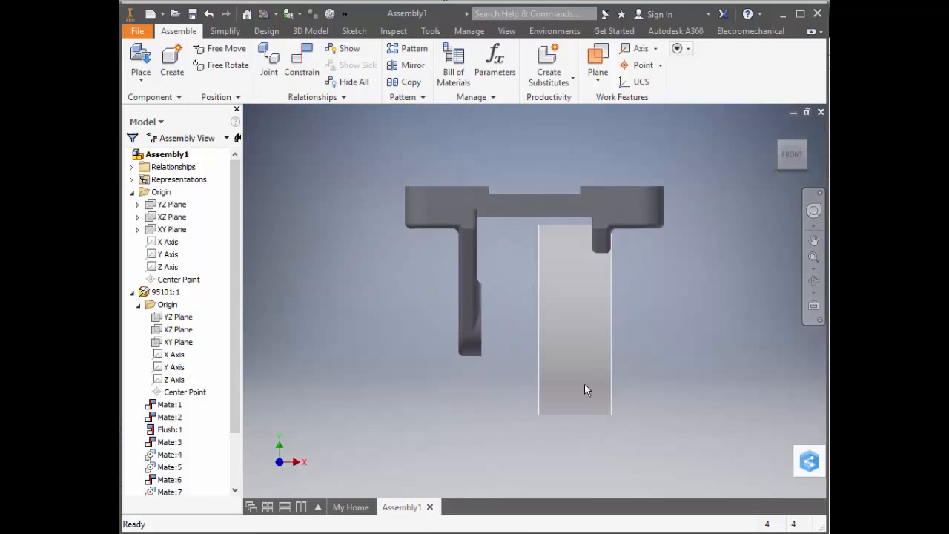
{"action": "left_click_drag", "start_coordinate": [584, 383], "coordinate": [546, 396]}
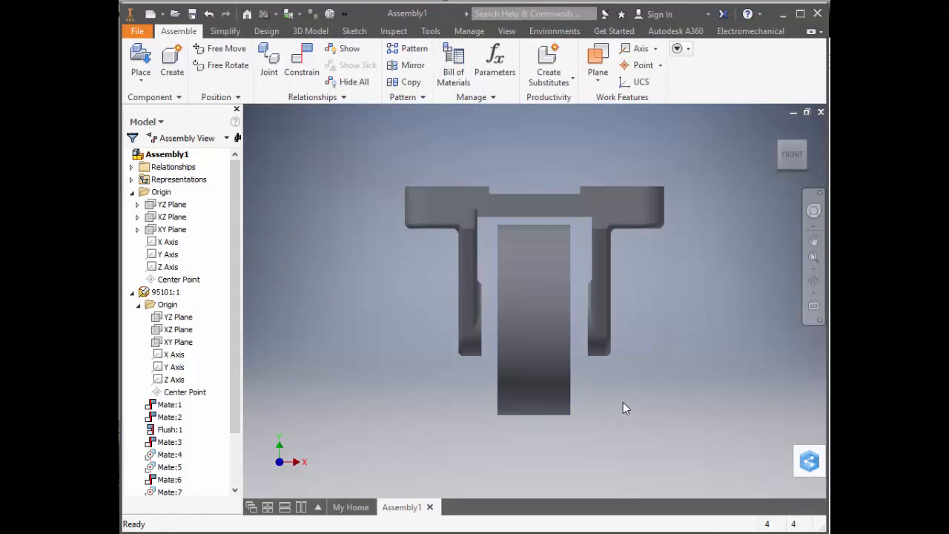
{"action": "left_click", "coordinate": [790, 152]}
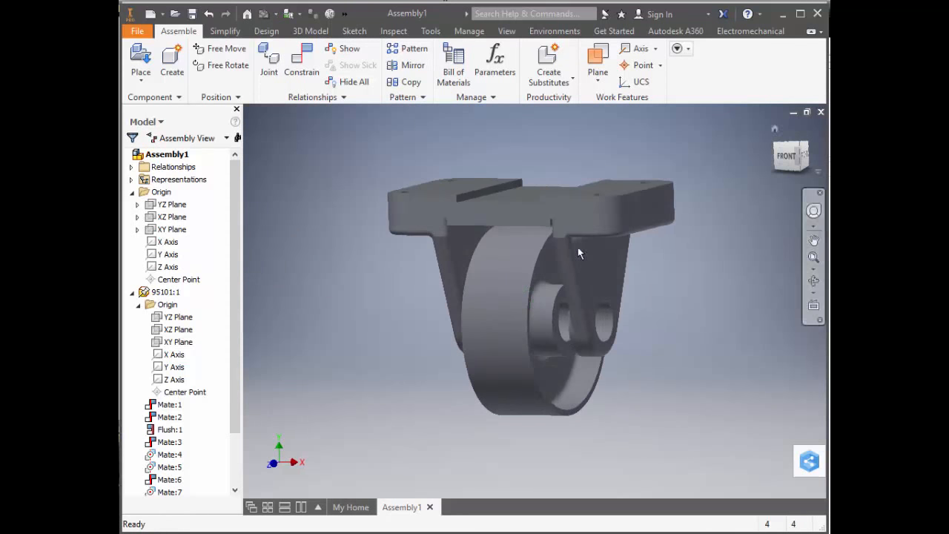
- Mate the 95102 wheel's YZ plane to the assembly's YZ plane with a 0.000 in offset and finish constraining
{"action": "left_click", "coordinate": [138, 305]}
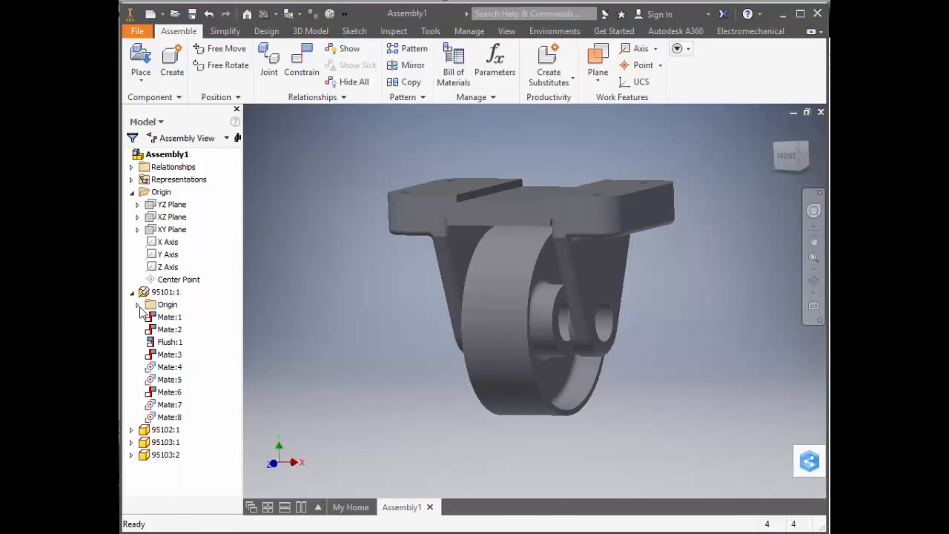
{"action": "left_click", "coordinate": [132, 292]}
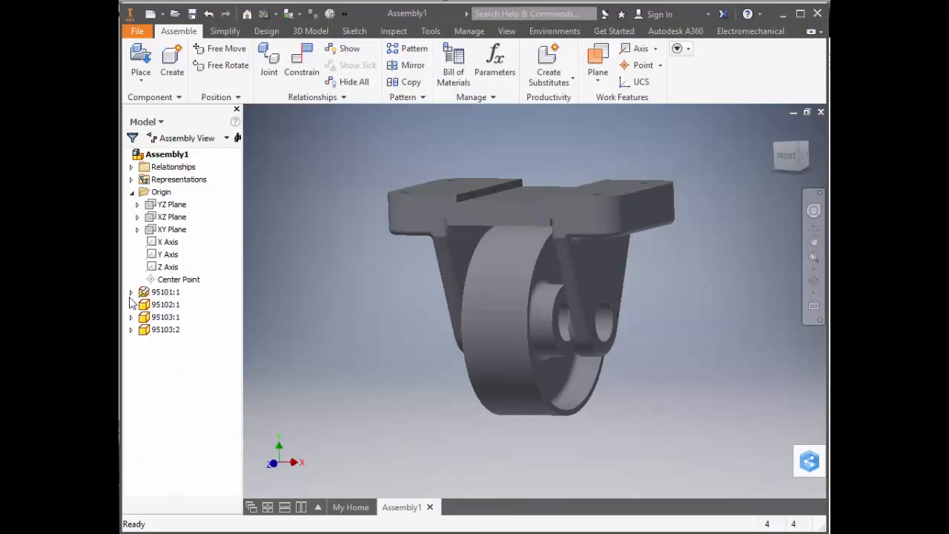
{"action": "left_click", "coordinate": [131, 305]}
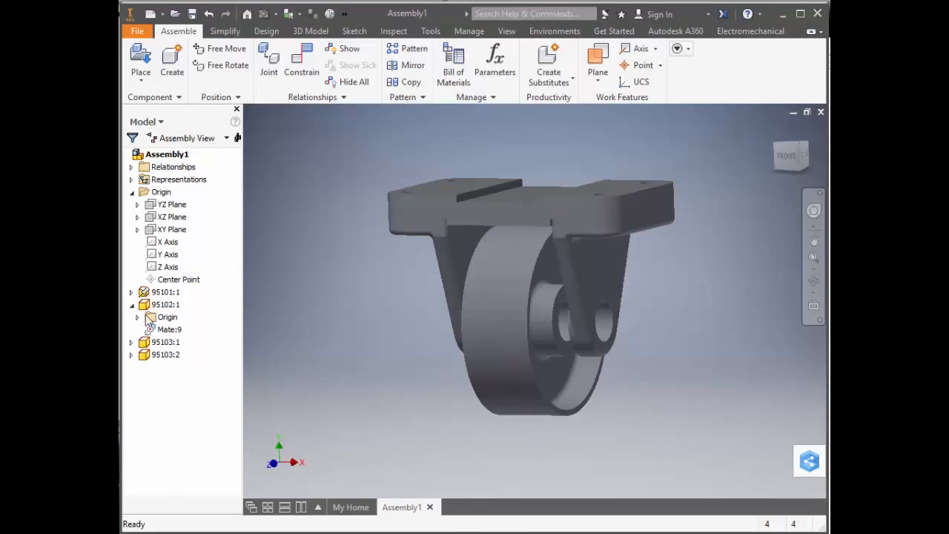
{"action": "left_click", "coordinate": [137, 317]}
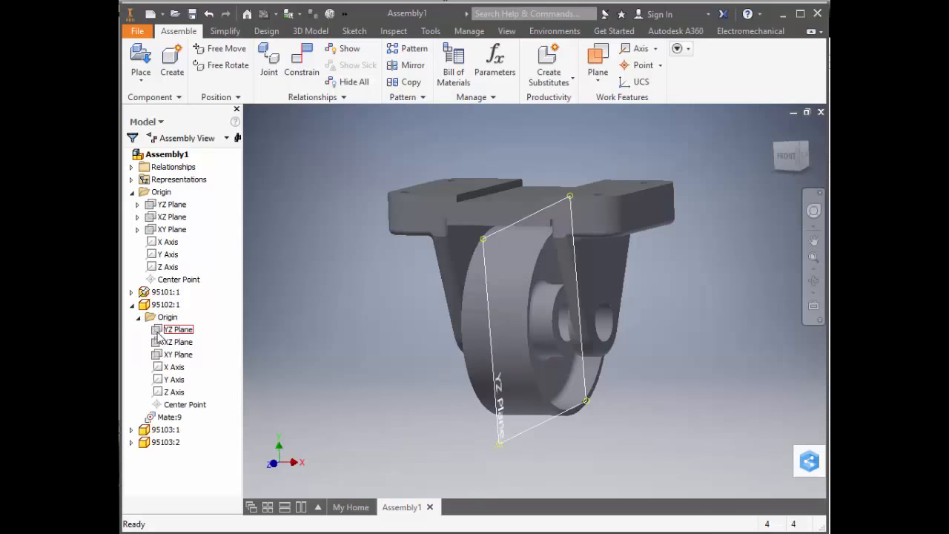
{"action": "left_click", "coordinate": [161, 335]}
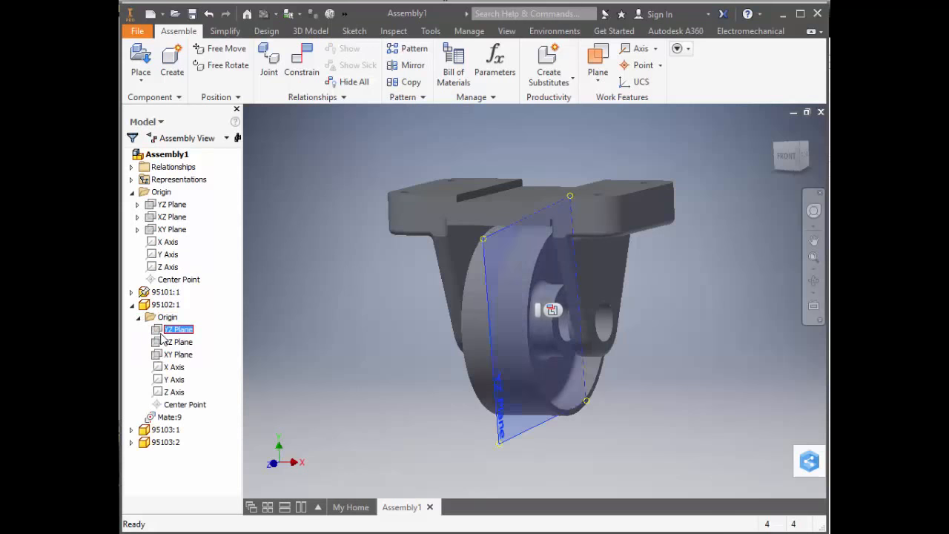
{"action": "left_click", "coordinate": [786, 162]}
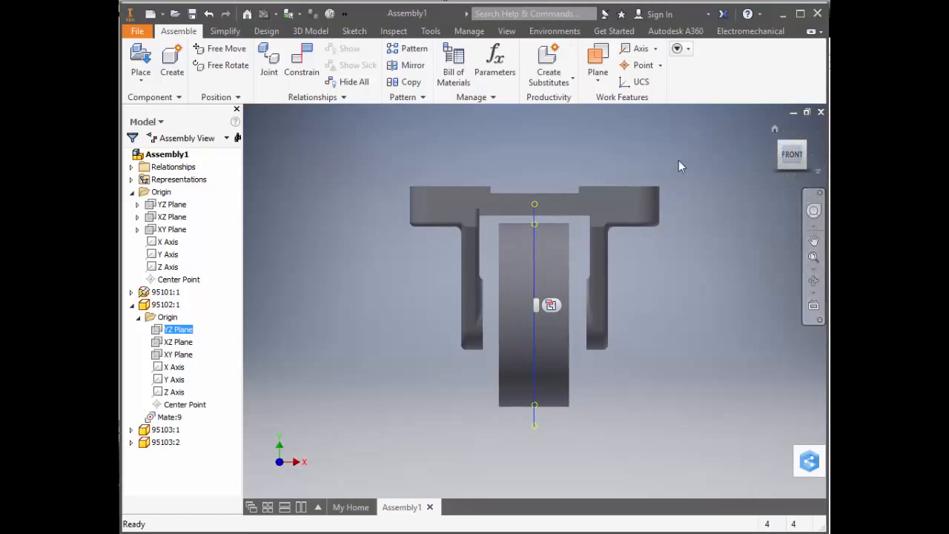
{"action": "left_click", "coordinate": [312, 64]}
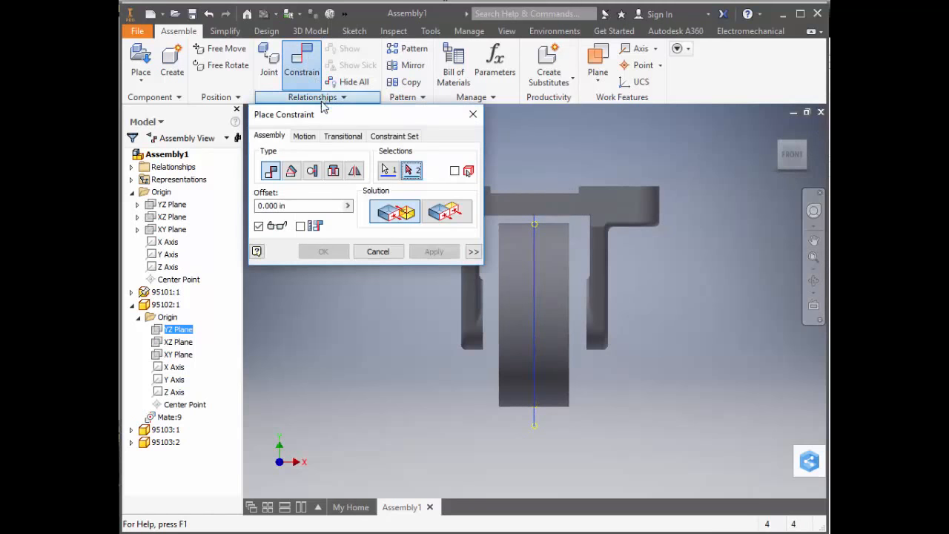
{"action": "left_click", "coordinate": [170, 214]}
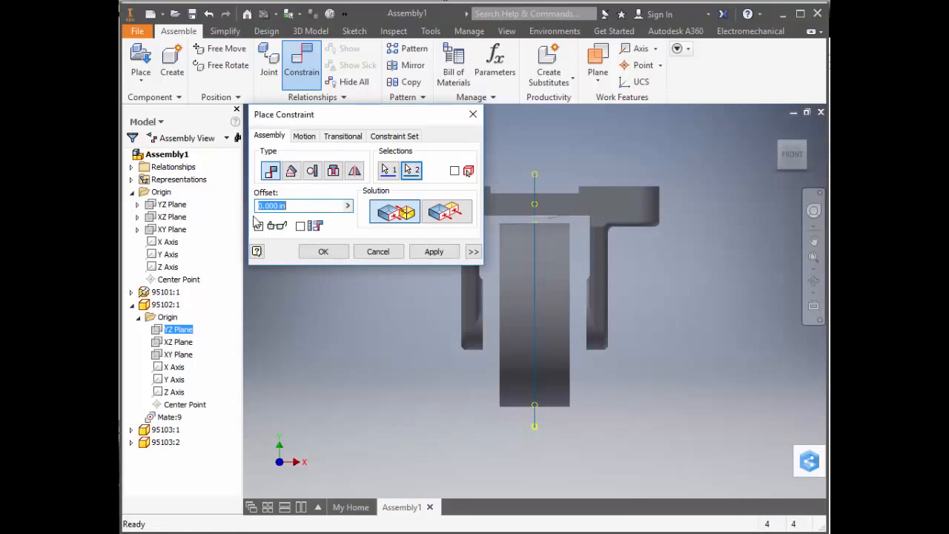
{"action": "left_click", "coordinate": [433, 252]}
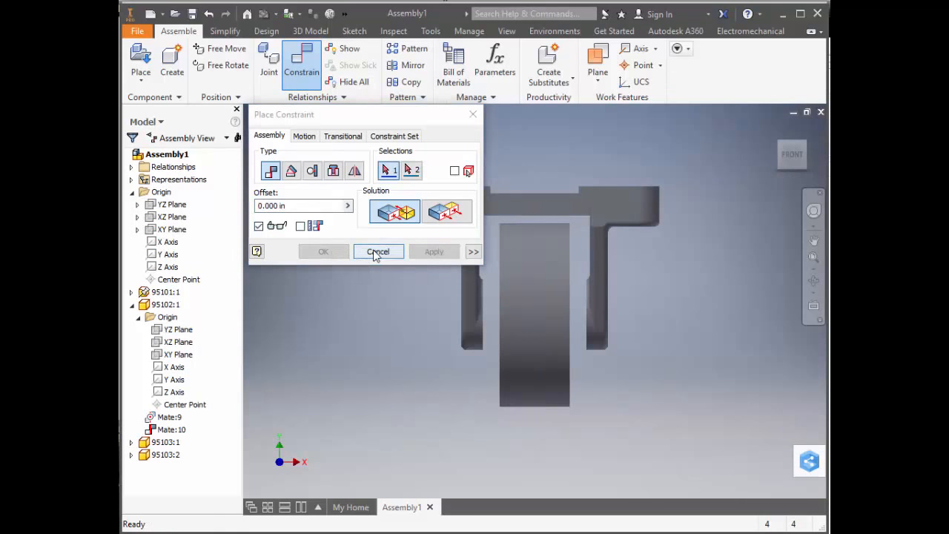
{"action": "left_click", "coordinate": [377, 252]}
- Test whether the wheel can still slide sideways between the brackets and restore the home view
{"action": "left_click_drag", "start_coordinate": [539, 303], "coordinate": [578, 309]}
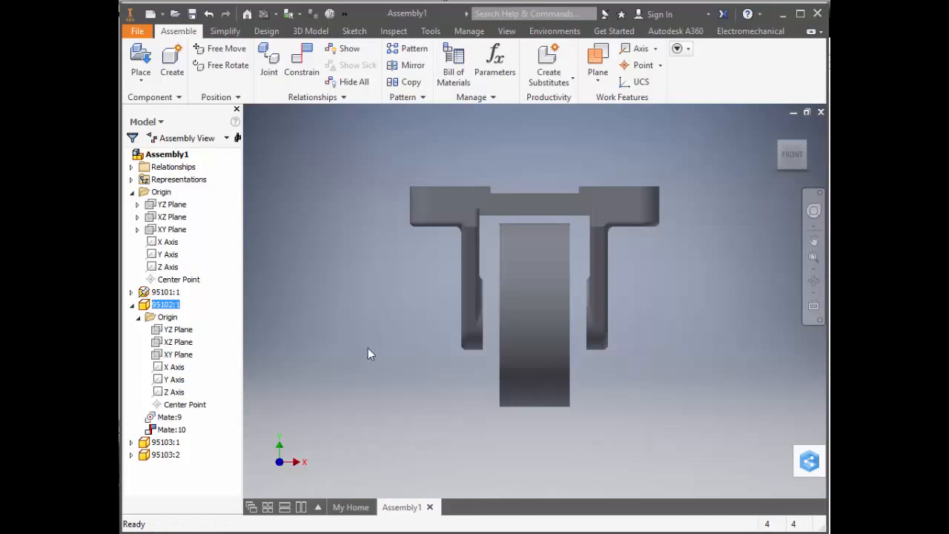
{"action": "scroll", "coordinate": [428, 325], "scroll_direction": "up", "scroll_amount": 3}
{"action": "key", "text": "F6"}
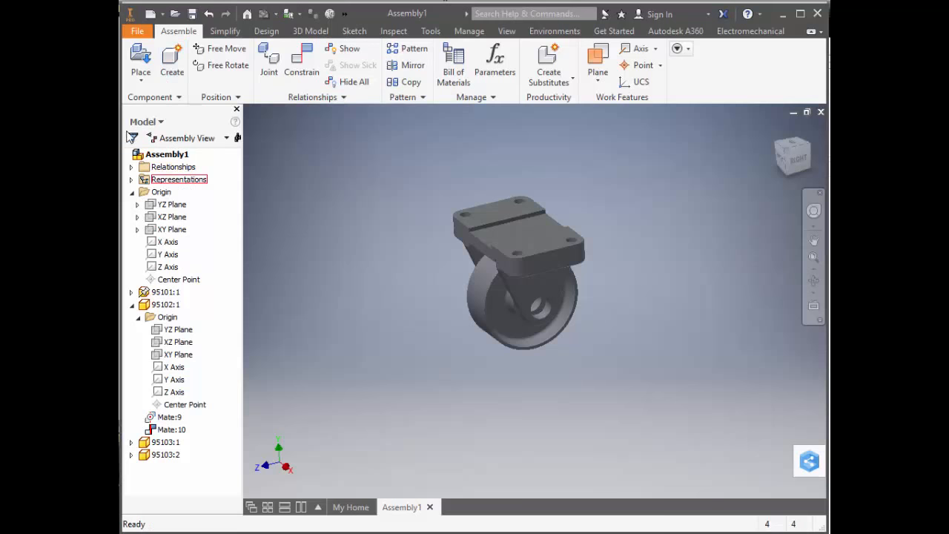
- Place one 95104.ipt axle in the free space beside the wheel and end the placement
{"action": "left_click", "coordinate": [141, 77]}
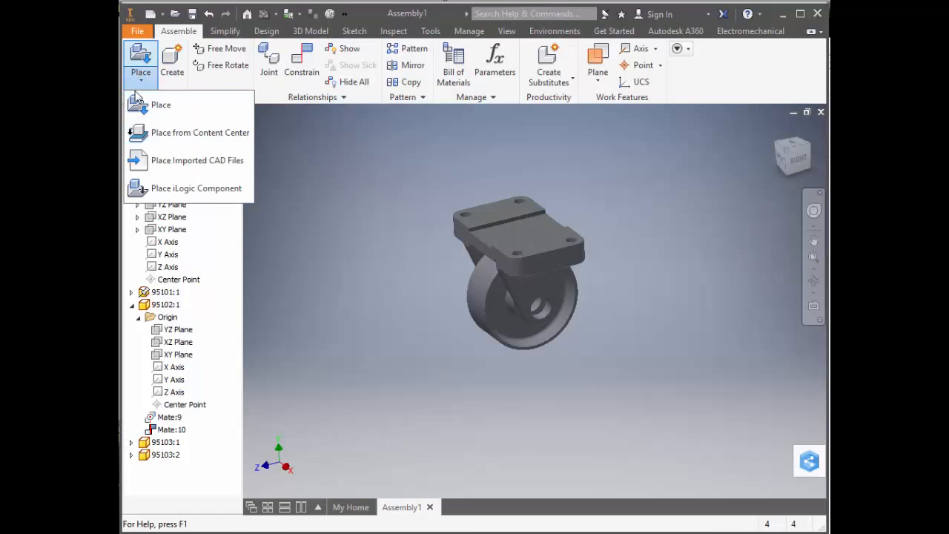
{"action": "left_click", "coordinate": [151, 109]}
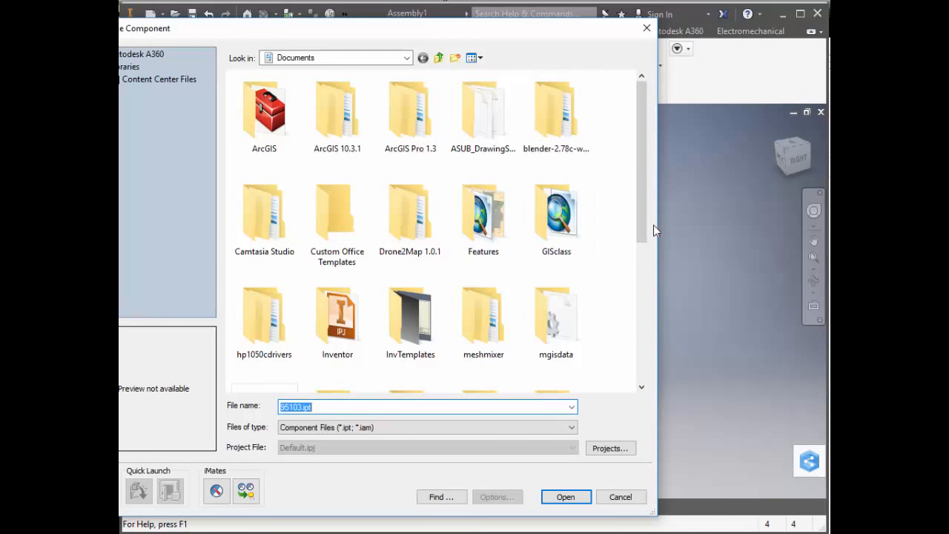
{"action": "left_click_drag", "start_coordinate": [643, 226], "coordinate": [641, 386]}
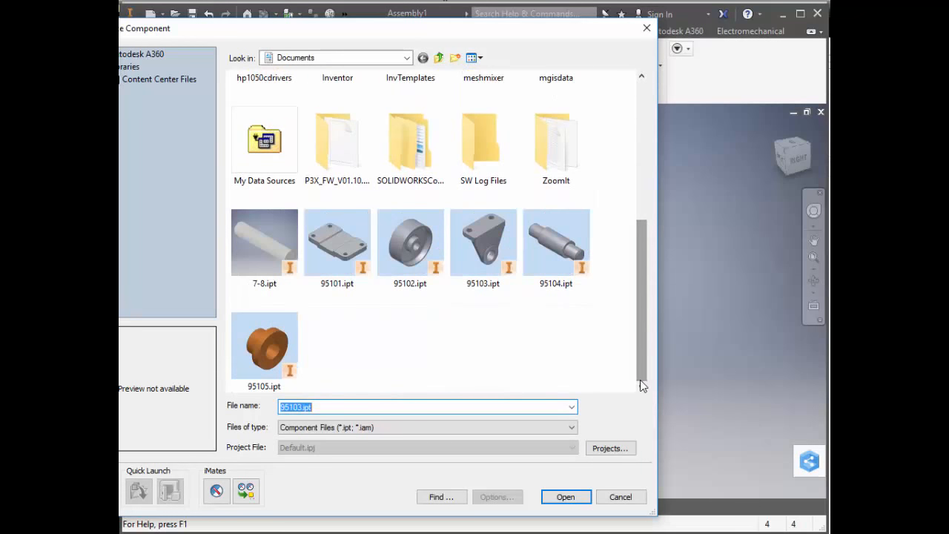
{"action": "left_click", "coordinate": [566, 254]}
{"action": "left_click", "coordinate": [565, 496]}
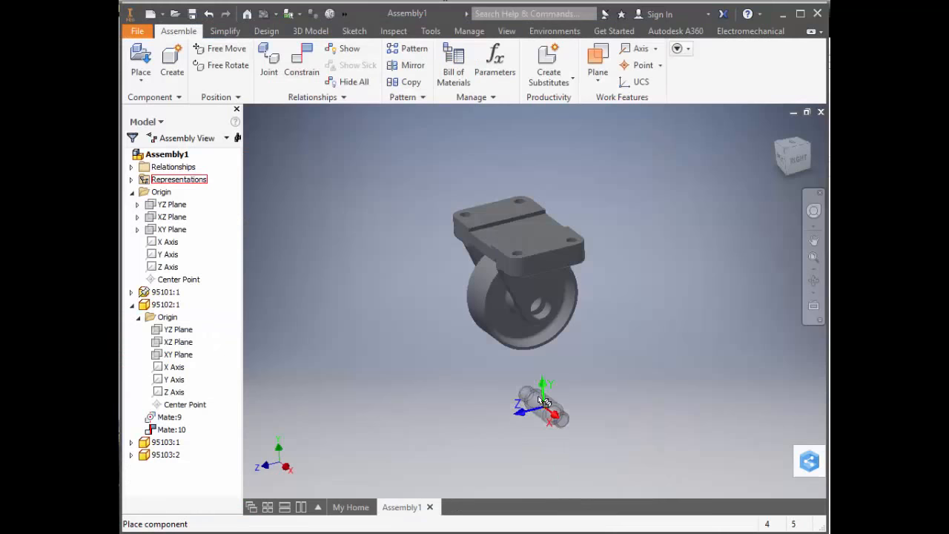
{"action": "left_click", "coordinate": [448, 317]}
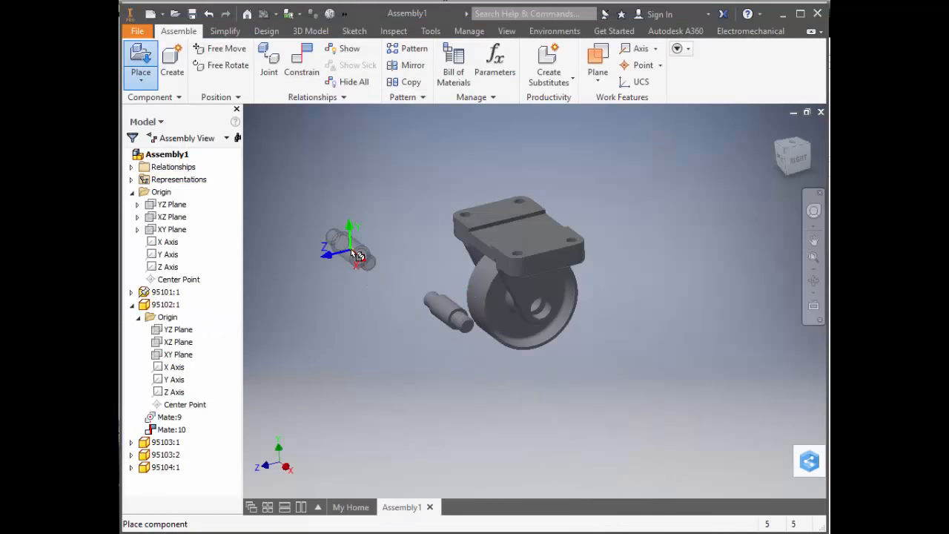
{"action": "right_click", "coordinate": [357, 256]}
{"action": "left_click", "coordinate": [408, 248]}
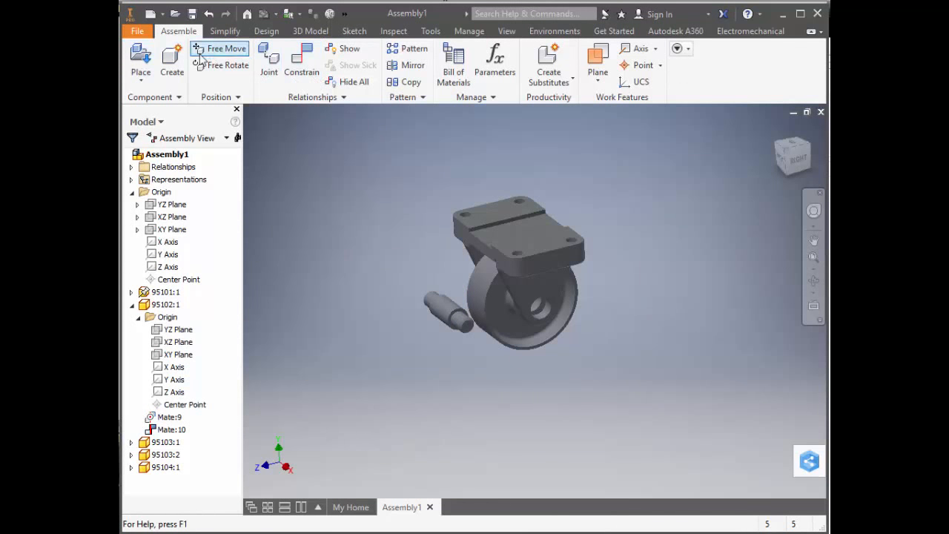
- Mate the 95104 axle's centre axis to the bracket hole's axis with a 0.000 in offset
{"action": "left_click", "coordinate": [301, 60]}
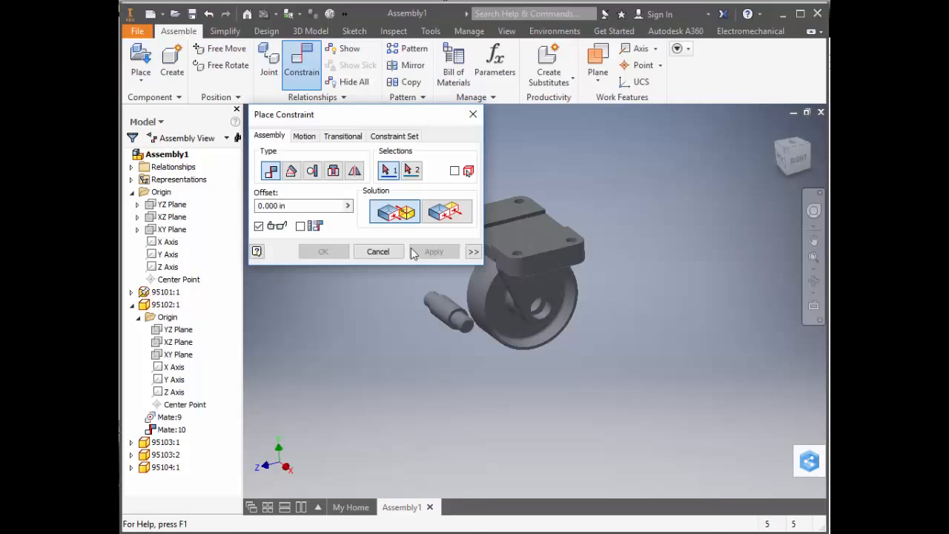
{"action": "left_click", "coordinate": [443, 311]}
{"action": "scroll", "coordinate": [512, 317], "scroll_direction": "down", "scroll_amount": 5}
{"action": "left_click", "coordinate": [645, 311]}
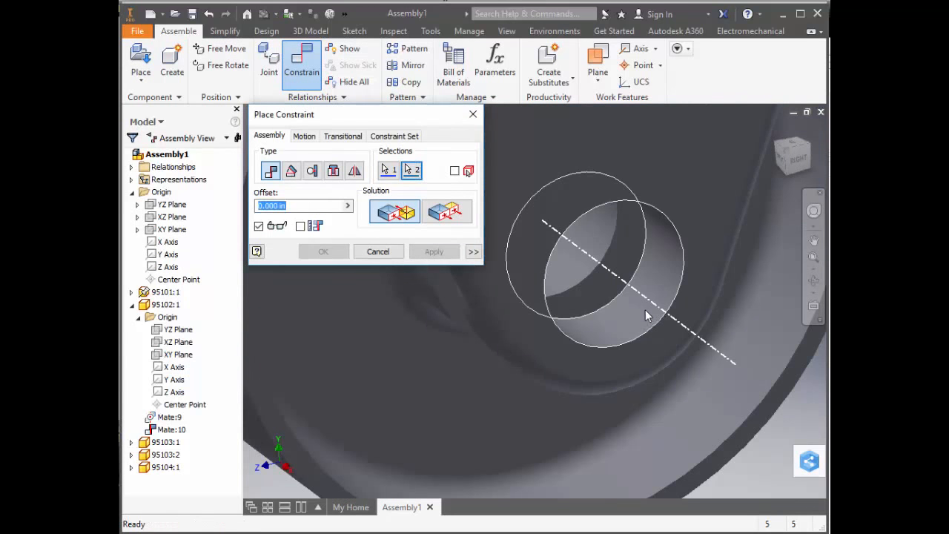
{"action": "left_click", "coordinate": [645, 311]}
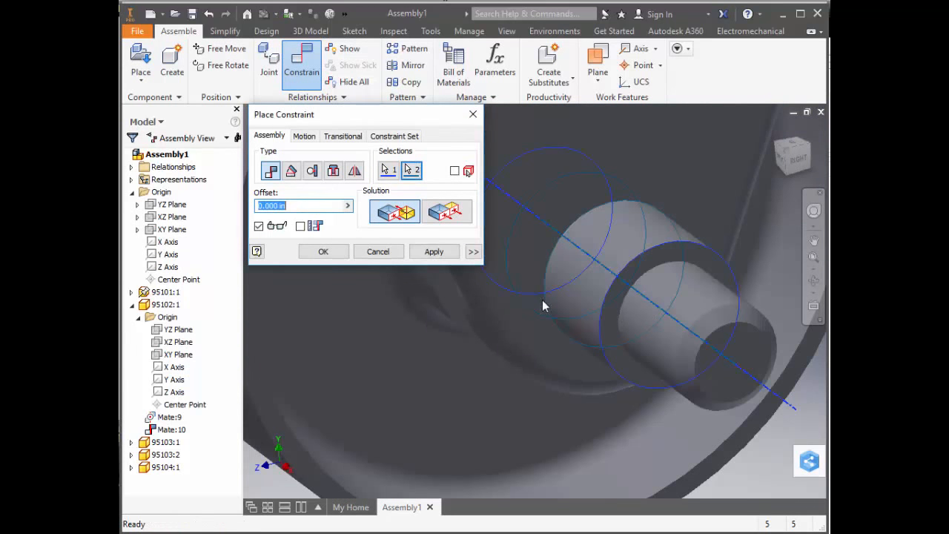
{"action": "left_click", "coordinate": [434, 252]}
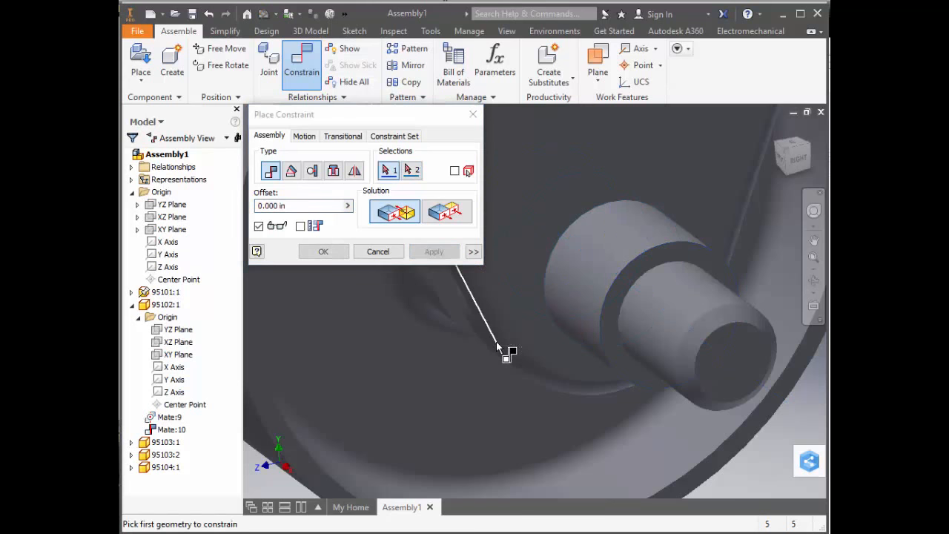
- Mate the 95104 axle's YZ plane to the assembly's YZ plane with a 0.000 in offset
{"action": "scroll", "coordinate": [509, 349], "scroll_direction": "up", "scroll_amount": 5}
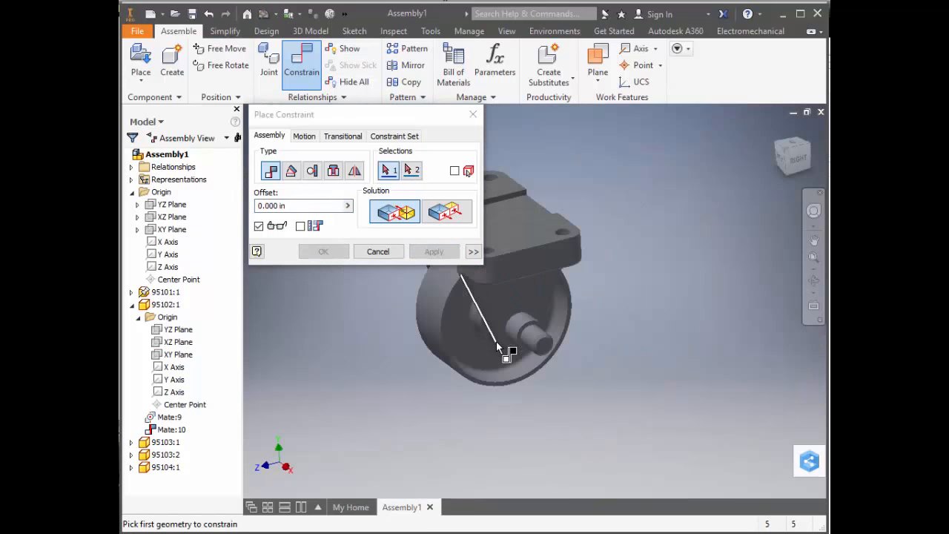
{"action": "left_click", "coordinate": [784, 164]}
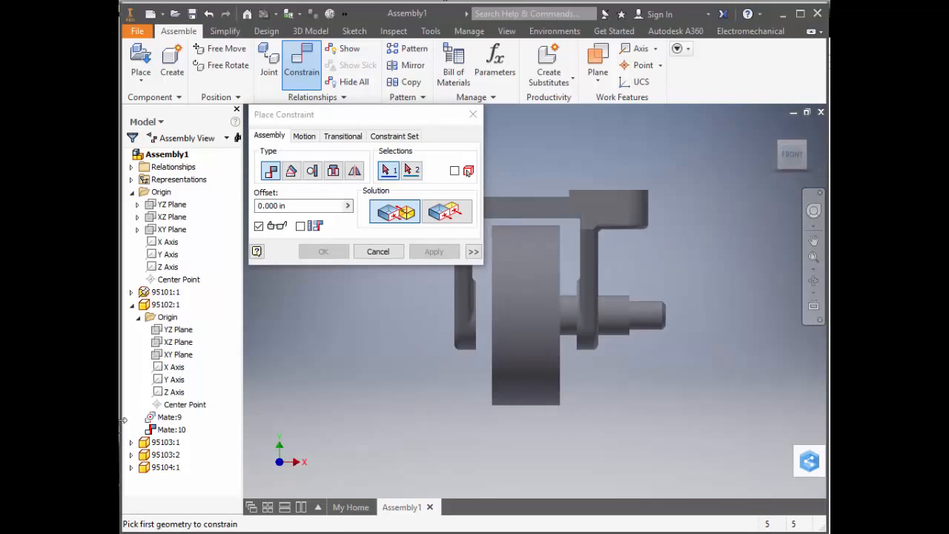
{"action": "left_click", "coordinate": [132, 467]}
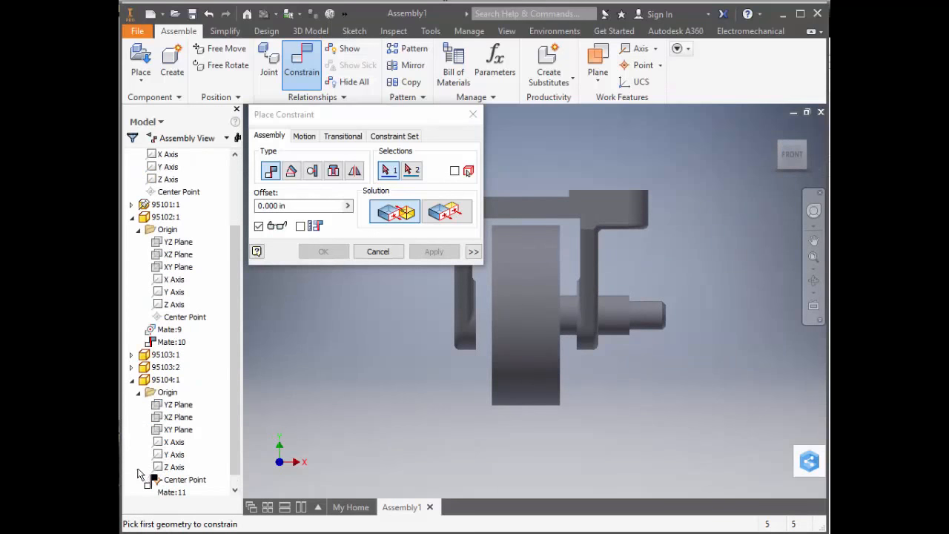
{"action": "left_click", "coordinate": [180, 410]}
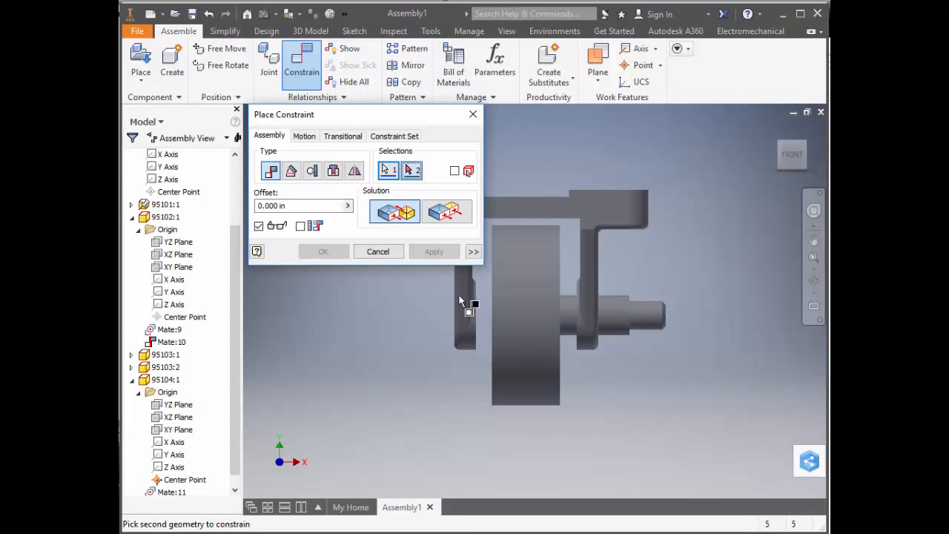
{"action": "scroll", "coordinate": [237, 173], "scroll_direction": "up", "scroll_amount": 3}
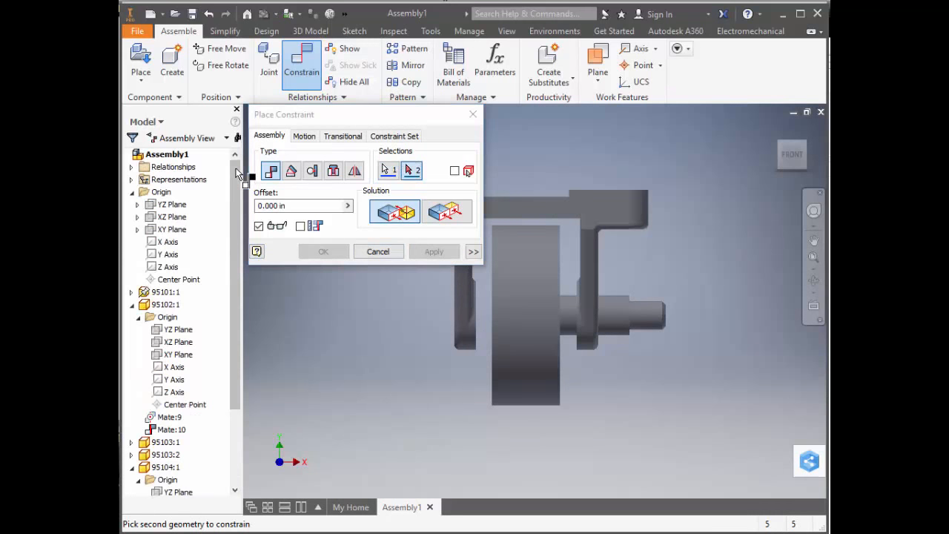
{"action": "left_click", "coordinate": [165, 209]}
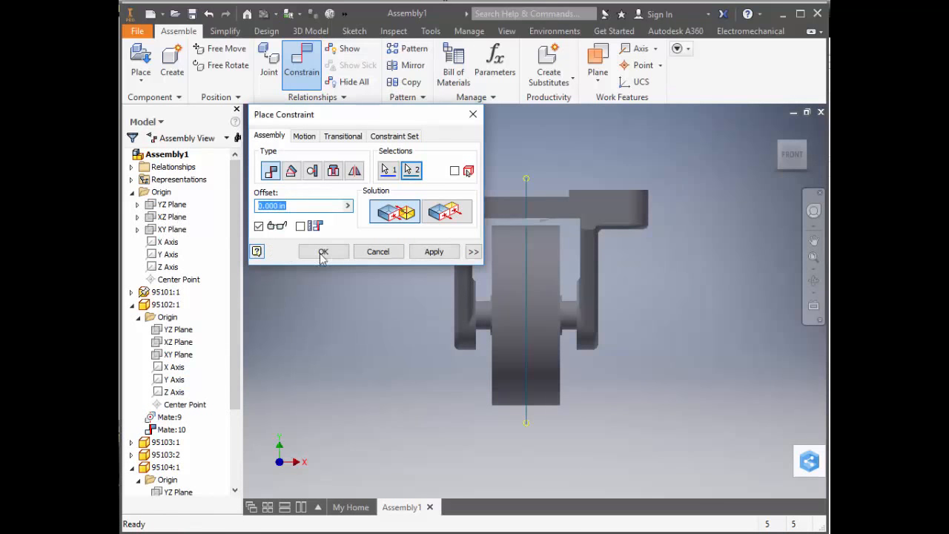
{"action": "left_click", "coordinate": [435, 252]}
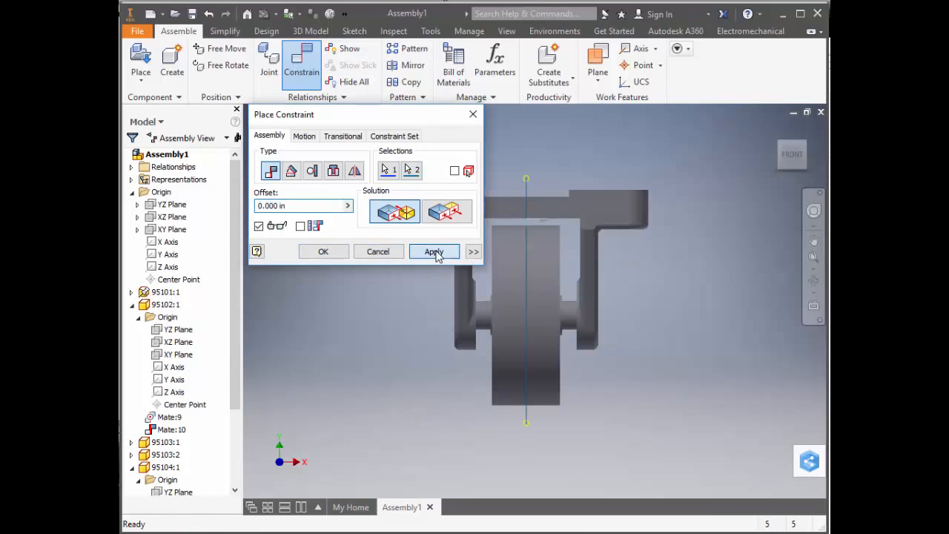
- Place two 95105.ipt bushings, one in the free space on each side of the caster, and end the placement
{"action": "left_click", "coordinate": [141, 60]}
{"action": "scroll", "coordinate": [618, 282], "scroll_direction": "down", "scroll_amount": 5}
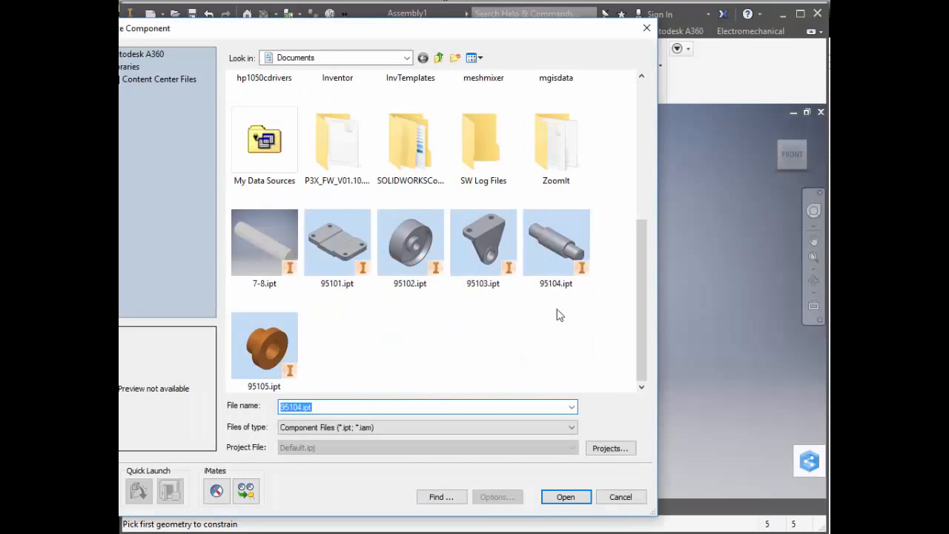
{"action": "left_click", "coordinate": [277, 338]}
{"action": "left_click", "coordinate": [565, 497]}
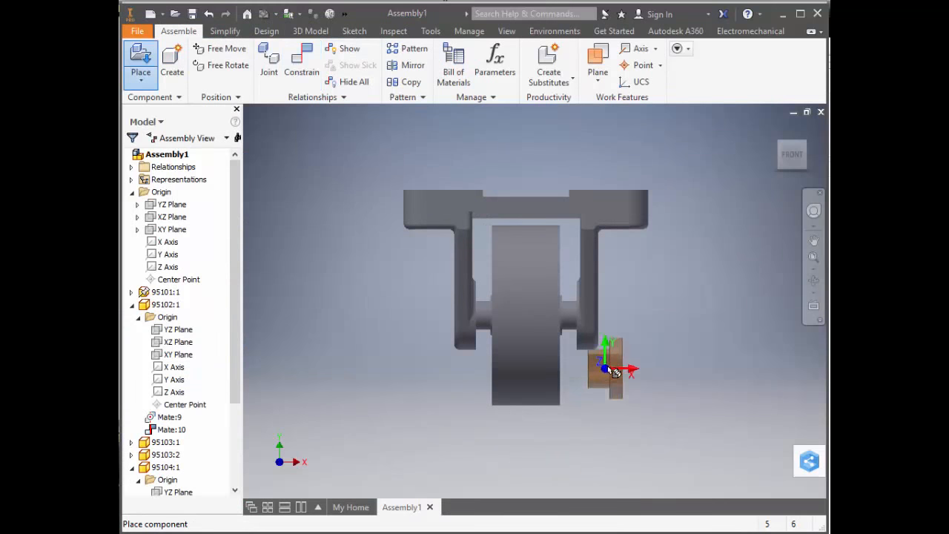
{"action": "left_click", "coordinate": [627, 339]}
{"action": "left_click", "coordinate": [415, 338]}
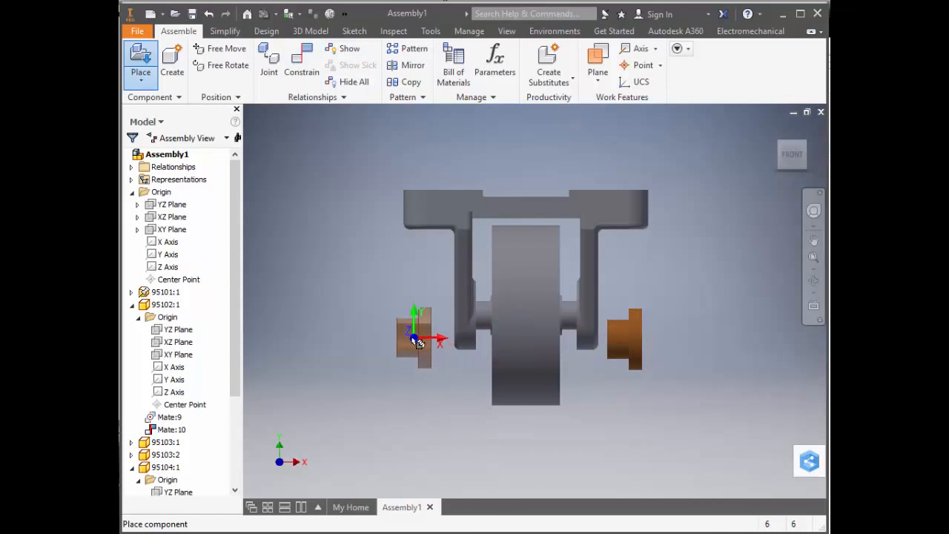
{"action": "right_click", "coordinate": [345, 341]}
{"action": "left_click", "coordinate": [364, 322]}
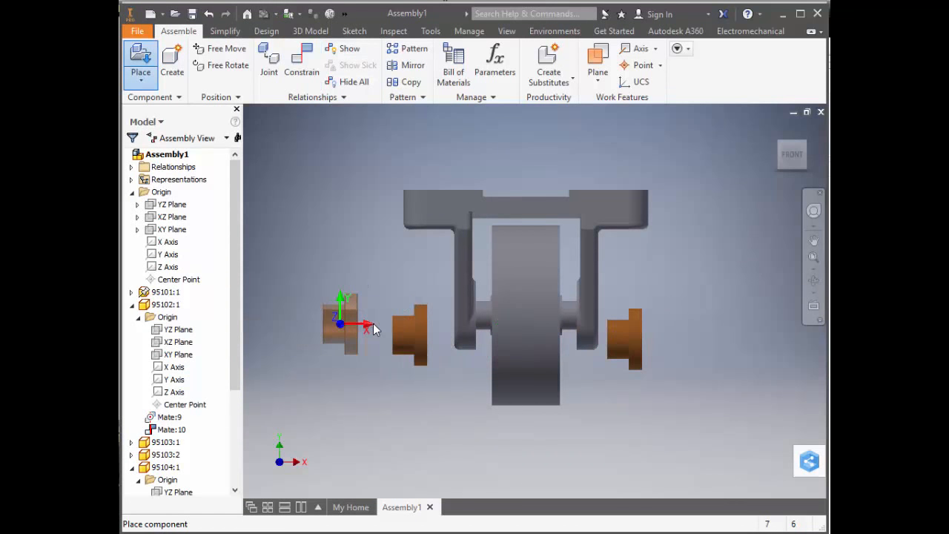
- Mate the axis of the bushing on the +X side to the adjacent bracket hole's axis with a 0.000 in offset
{"action": "key", "text": "F6"}
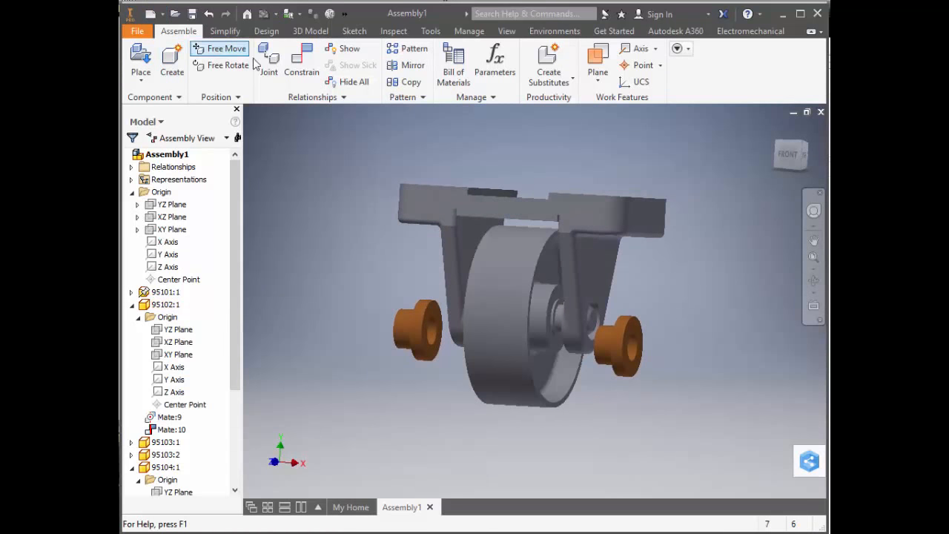
{"action": "left_click", "coordinate": [299, 60]}
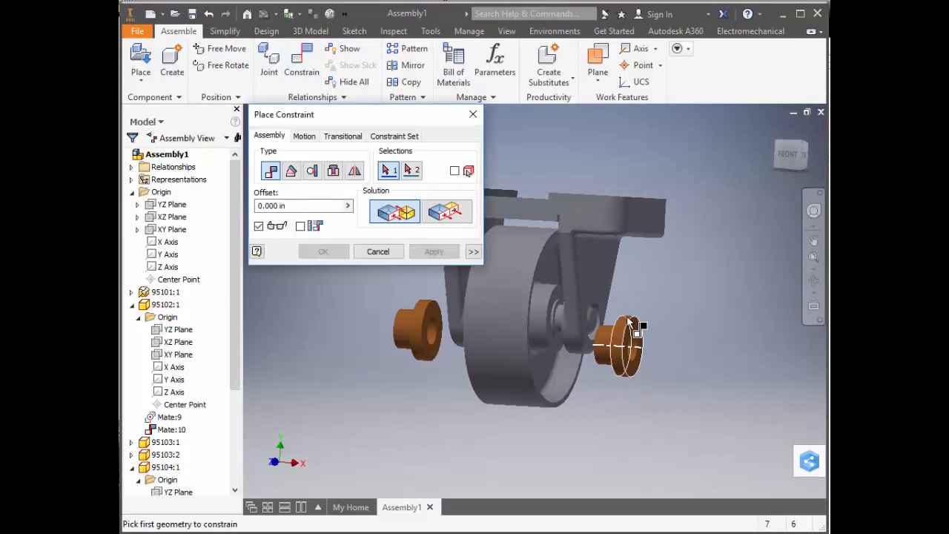
{"action": "left_click", "coordinate": [604, 353]}
{"action": "scroll", "coordinate": [612, 350], "scroll_direction": "up", "scroll_amount": 5}
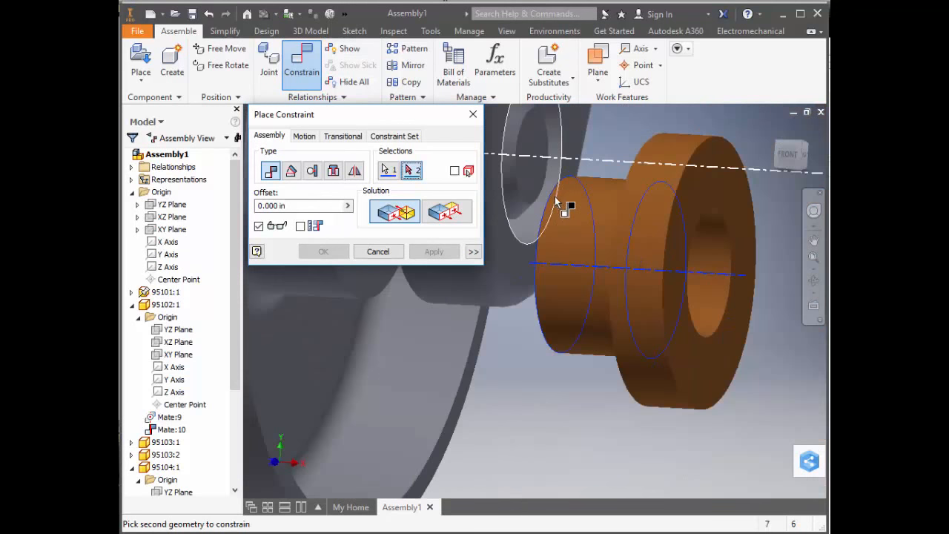
{"action": "left_click", "coordinate": [551, 175]}
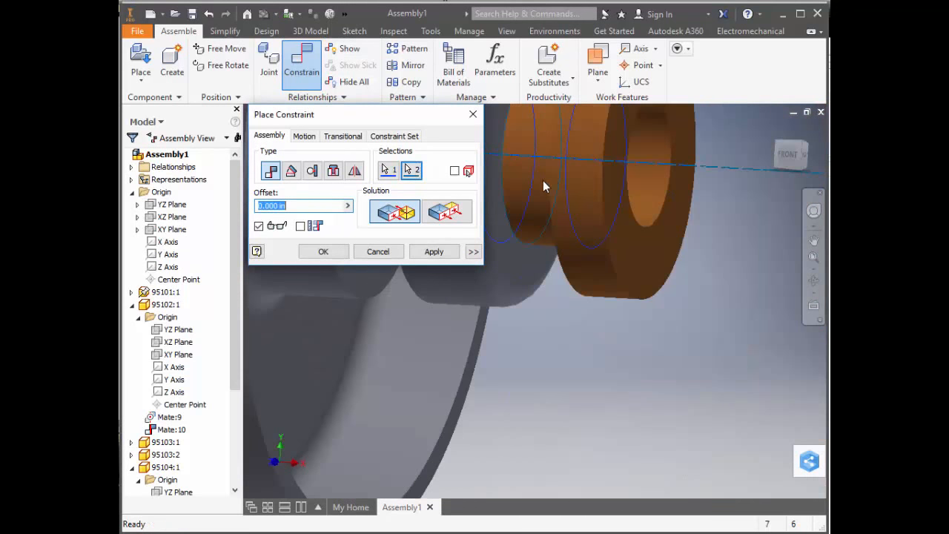
{"action": "left_click", "coordinate": [434, 251]}
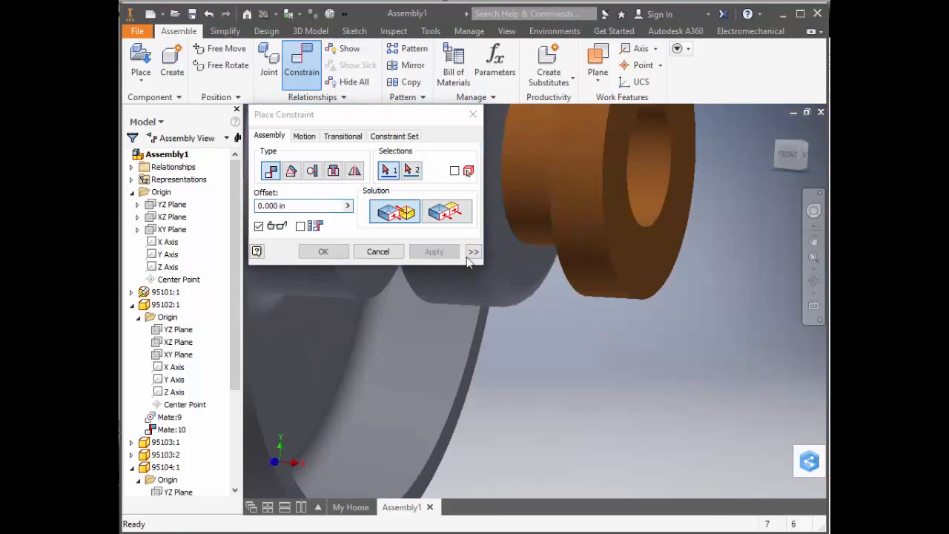
- Mate that bushing's inner flange face to the bracket's outer face with a 0.000 in offset and finish constraining
{"action": "left_click", "coordinate": [524, 276]}
{"action": "middle_click_drag", "start_coordinate": [536, 277], "coordinate": [506, 209], "text": "shift"}
{"action": "left_click", "coordinate": [505, 209]}
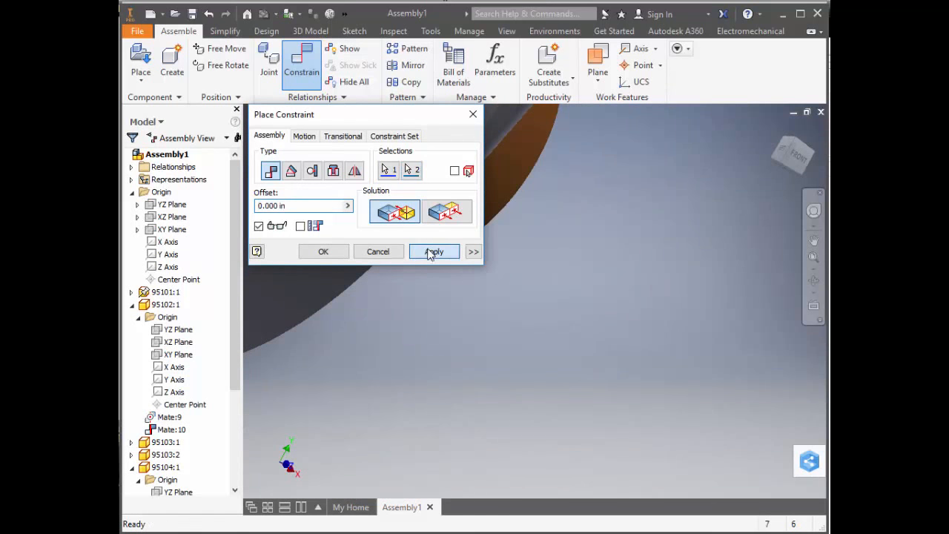
{"action": "left_click", "coordinate": [433, 251]}
{"action": "scroll", "coordinate": [541, 276], "scroll_direction": "down", "scroll_amount": 5}
{"action": "middle_click_drag", "start_coordinate": [541, 277], "coordinate": [554, 327], "text": "shift"}
{"action": "scroll", "coordinate": [523, 300], "scroll_direction": "up", "scroll_amount": 3}
{"action": "right_click", "coordinate": [536, 354]}
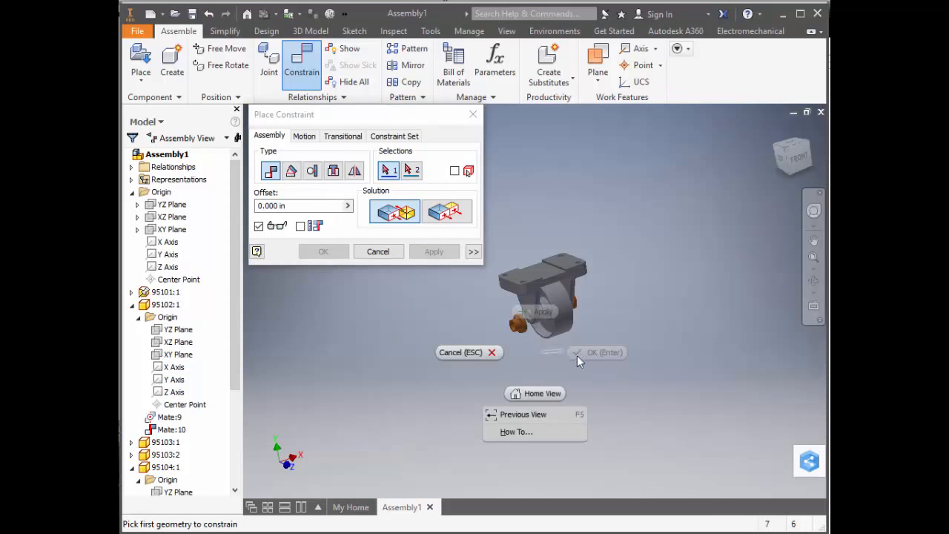
{"action": "left_click", "coordinate": [456, 350]}
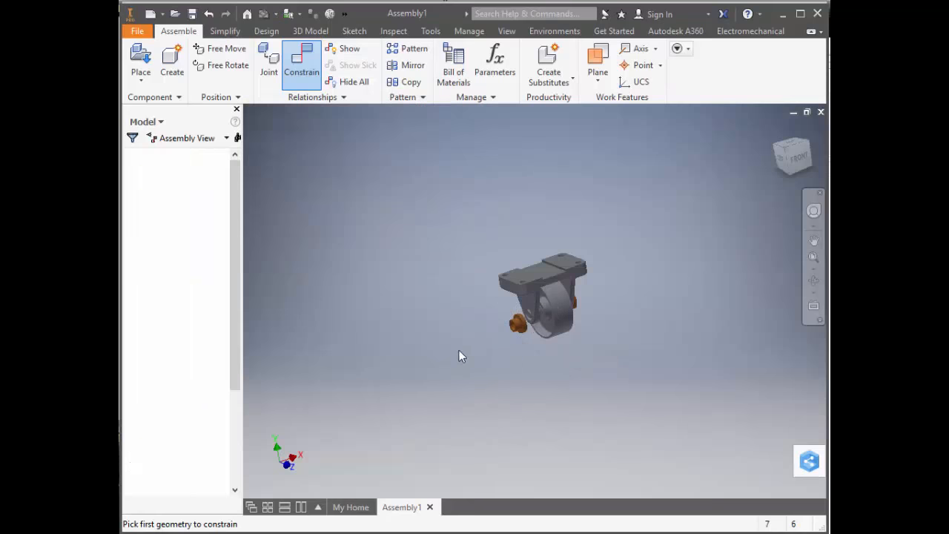
- Freely rotate the unconstrained second bushing beside the other bracket to change its orientation
{"action": "right_click", "coordinate": [517, 329]}
{"action": "left_click", "coordinate": [498, 444]}
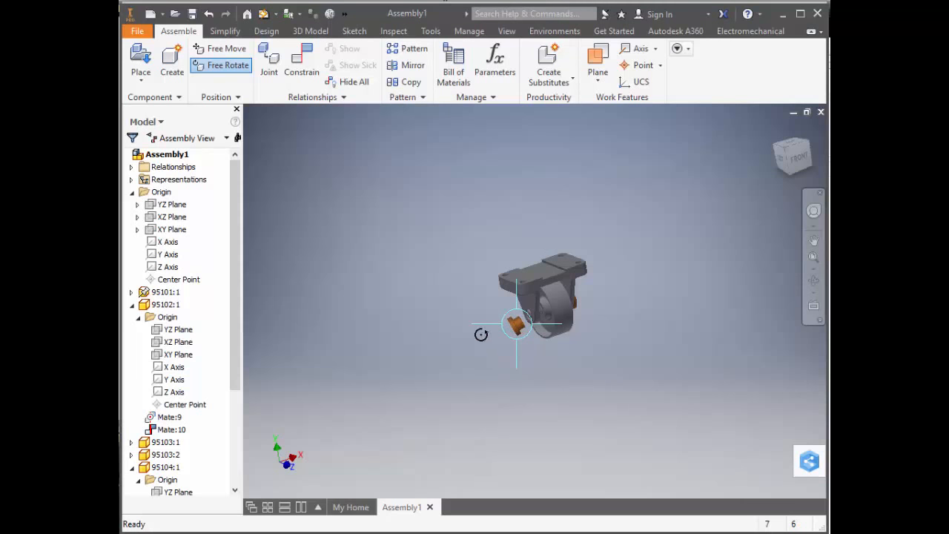
{"action": "right_click", "coordinate": [488, 341]}
{"action": "left_click", "coordinate": [529, 342]}
{"action": "scroll", "coordinate": [525, 337], "scroll_direction": "up", "scroll_amount": 5}
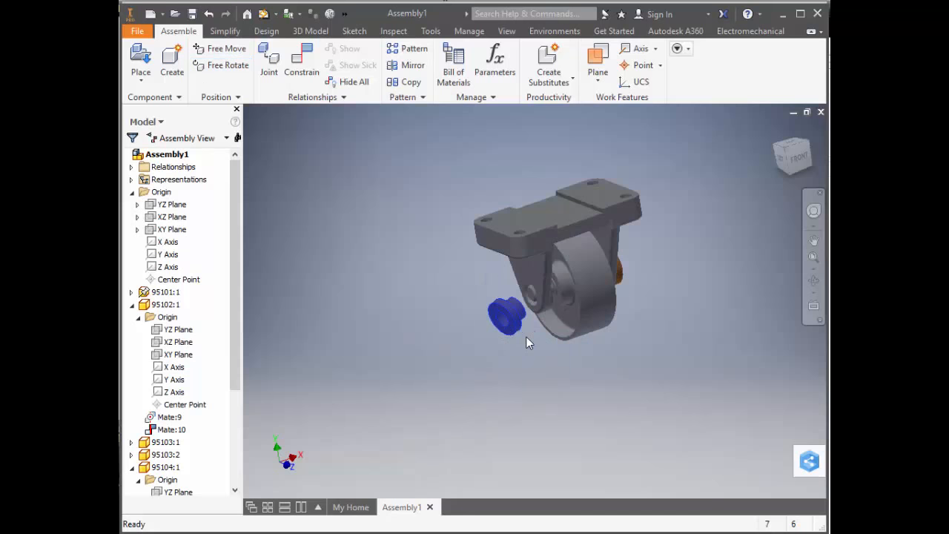
- Seat the second bushing in the other bracket's hole with an opposed Insert constraint at 0.000 in offset
{"action": "left_click", "coordinate": [304, 64]}
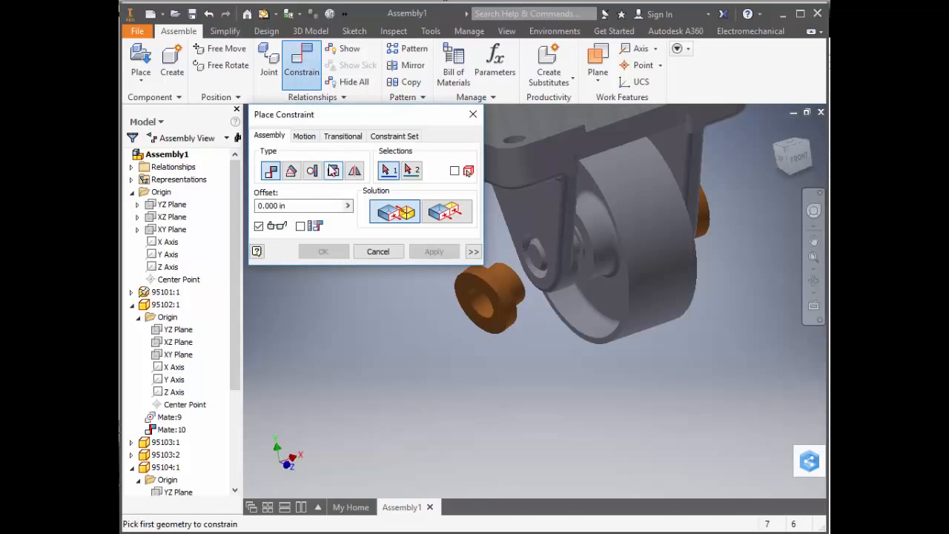
{"action": "left_click", "coordinate": [333, 172]}
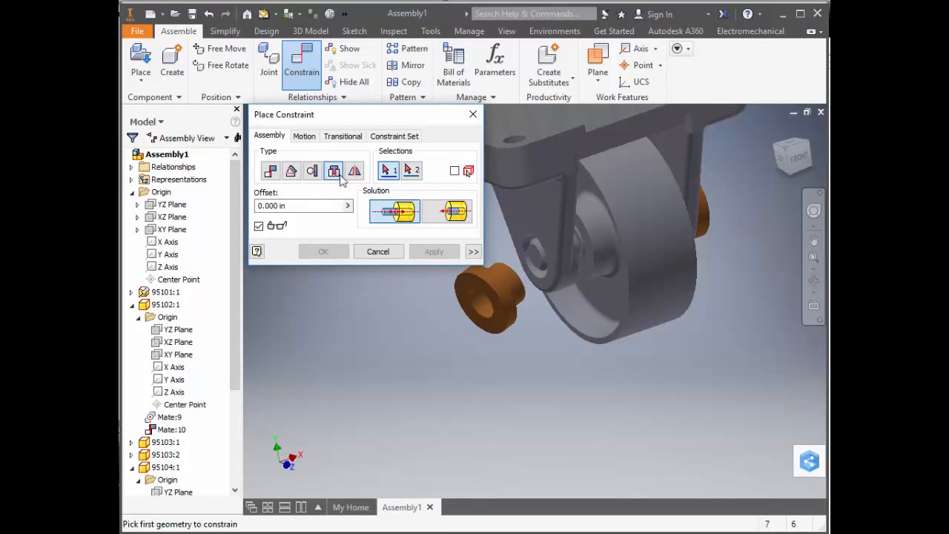
{"action": "left_click", "coordinate": [539, 244]}
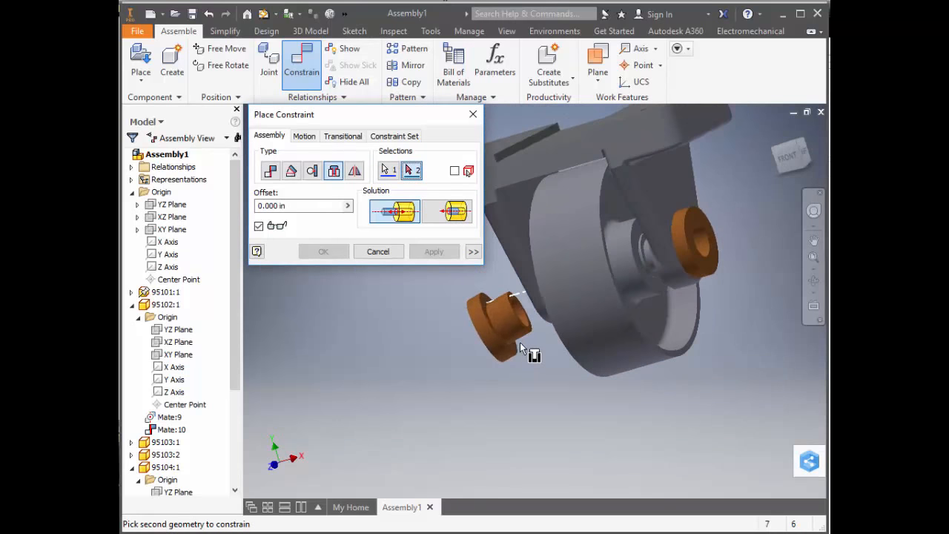
{"action": "left_click", "coordinate": [513, 344]}
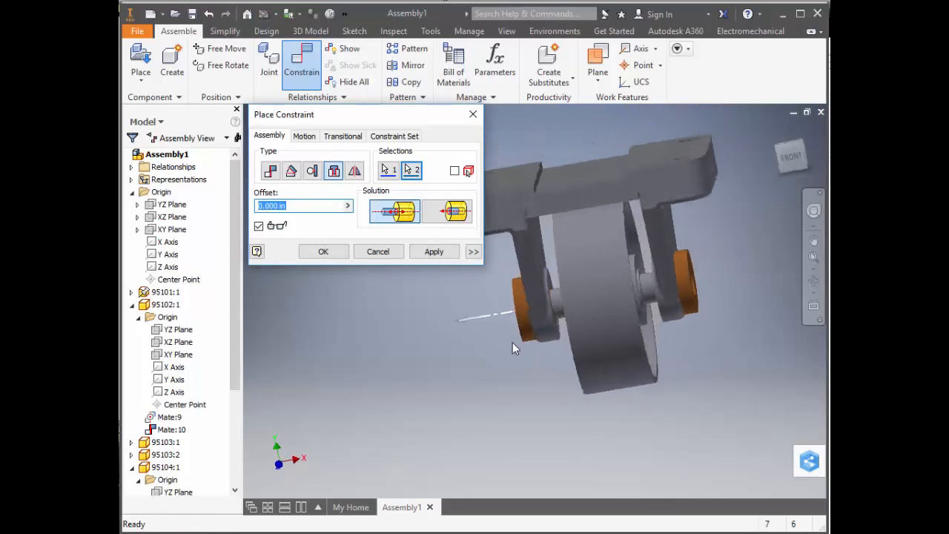
{"action": "left_click", "coordinate": [435, 252]}
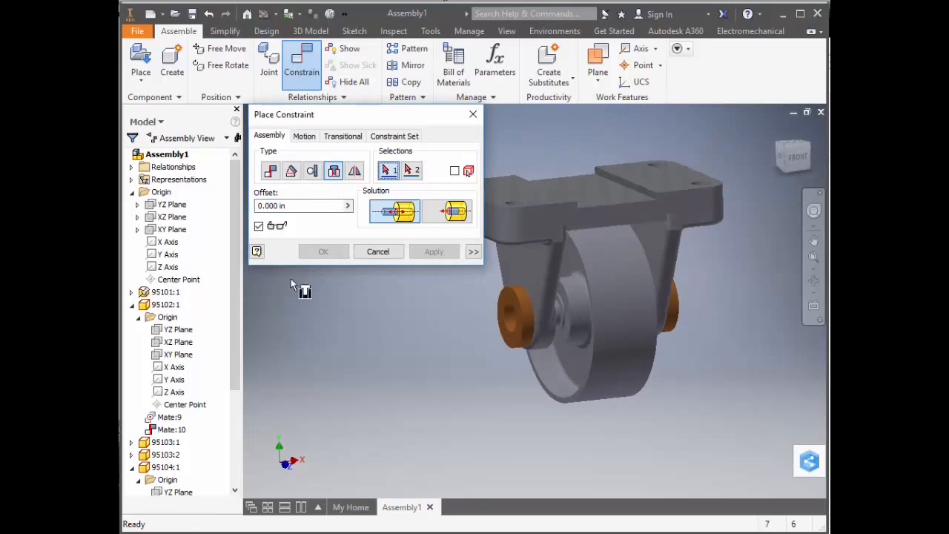
- Collapse the 95104:1 axle's branch in the model tree and finish constraining
{"action": "left_click", "coordinate": [132, 468]}
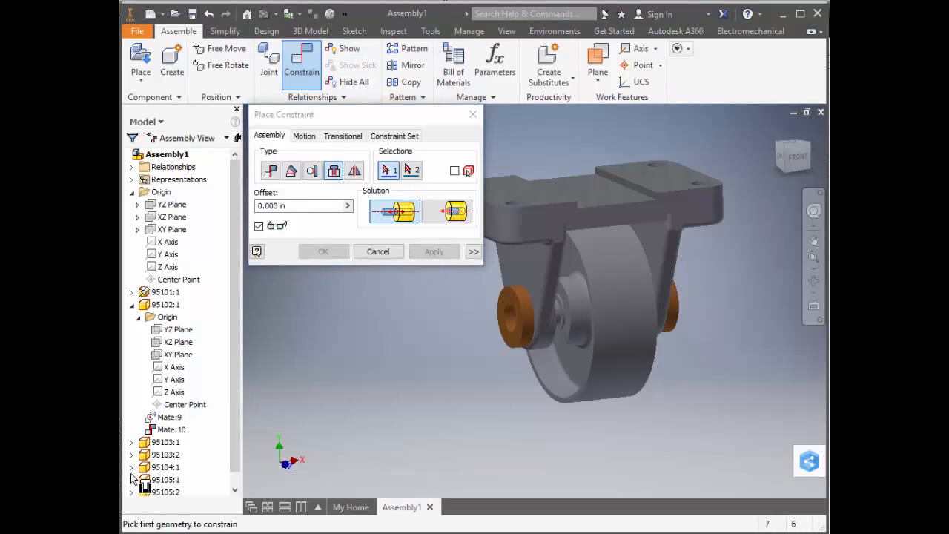
{"action": "scroll", "coordinate": [133, 486], "scroll_direction": "down", "scroll_amount": 1}
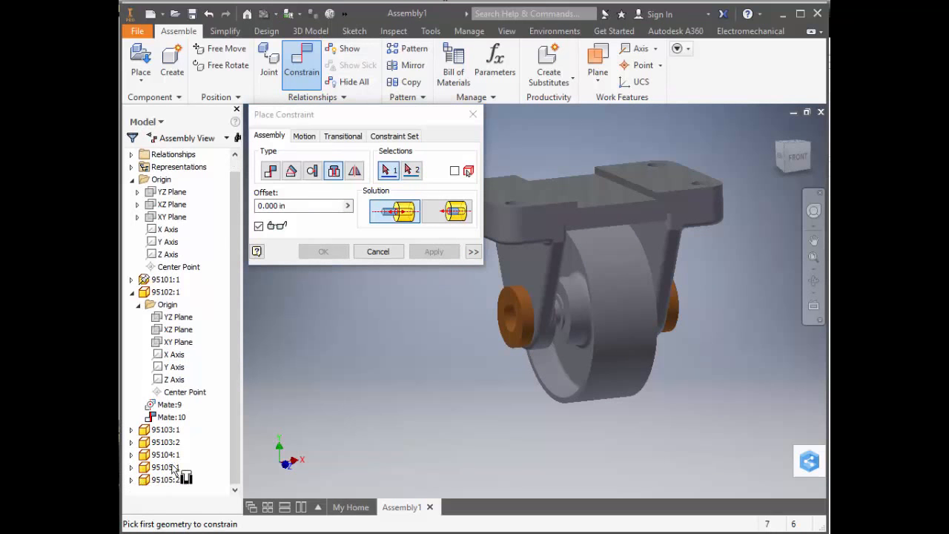
{"action": "left_click", "coordinate": [378, 252]}
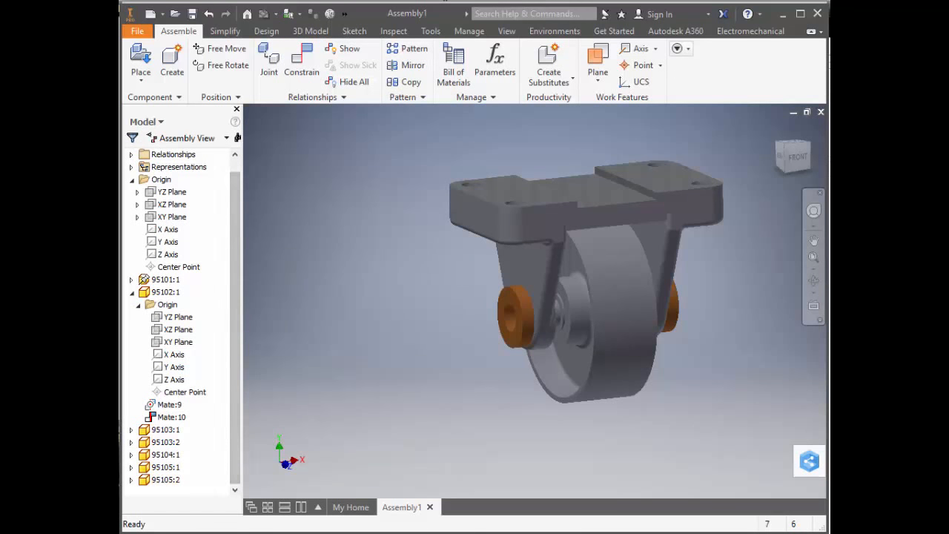
- Inspect the caster assembly from the front with both bushings seated
{"action": "left_click", "coordinate": [131, 279]}
{"action": "left_click", "coordinate": [132, 281]}
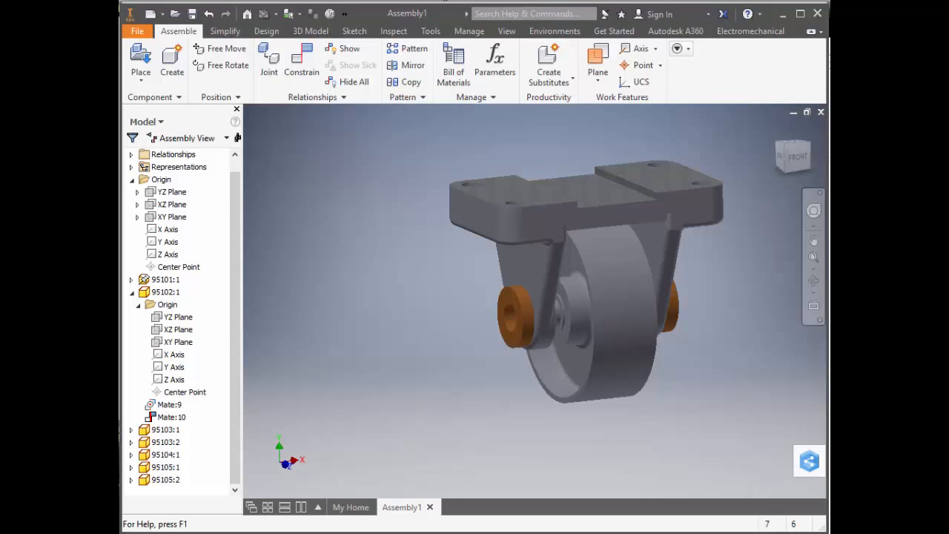
{"action": "left_click", "coordinate": [798, 159]}
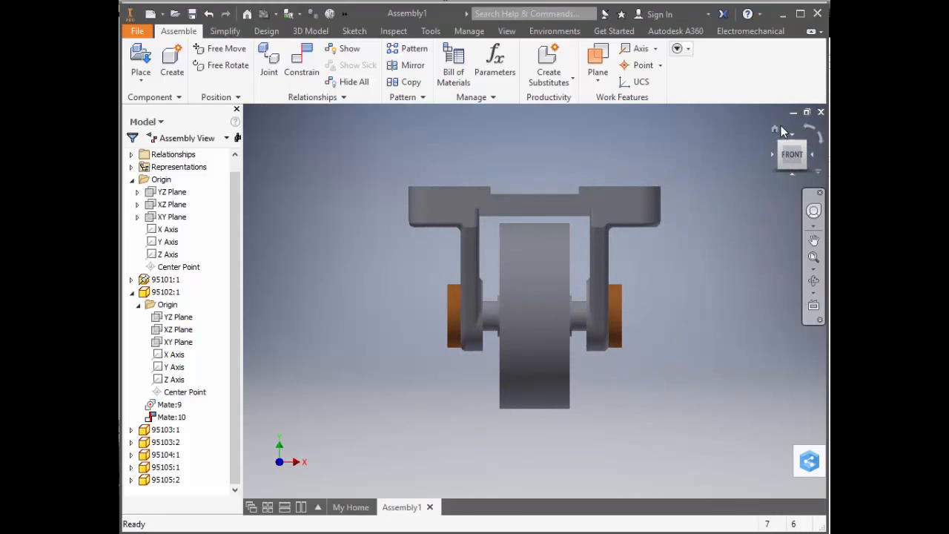
- Review the 95102:1 wheel's two mate constraints from the home view, opening the plane mate's settings and leaving them unmodified
{"action": "left_click", "coordinate": [776, 129]}
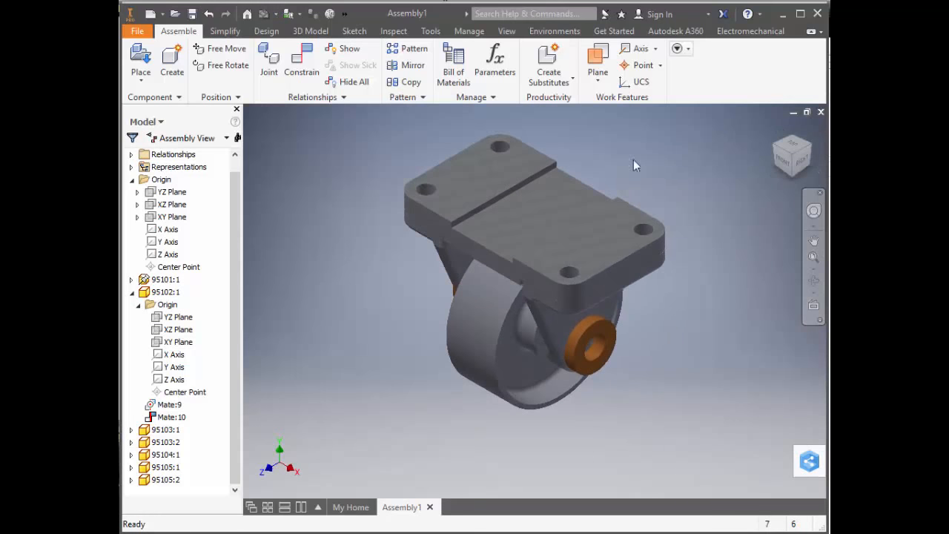
{"action": "double_click", "coordinate": [169, 405]}
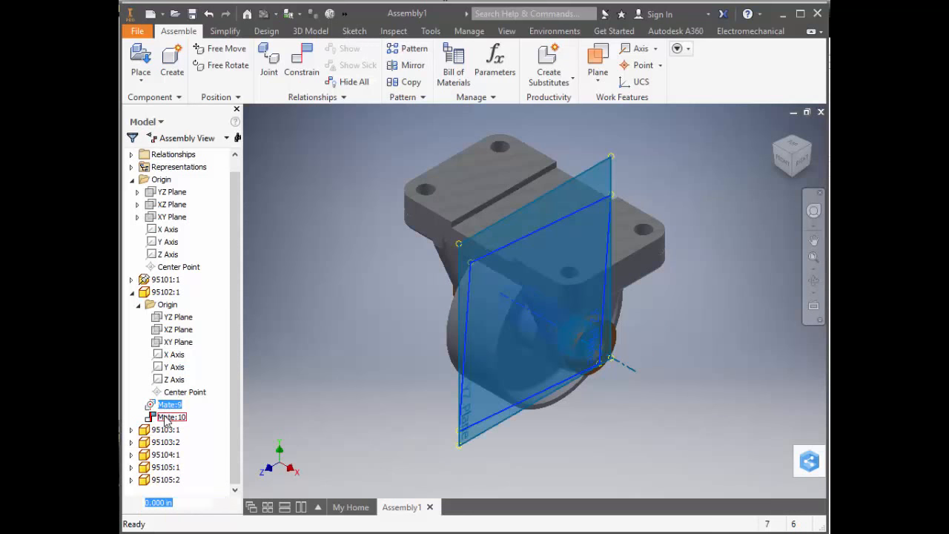
{"action": "double_click", "coordinate": [167, 417]}
{"action": "right_click", "coordinate": [165, 420]}
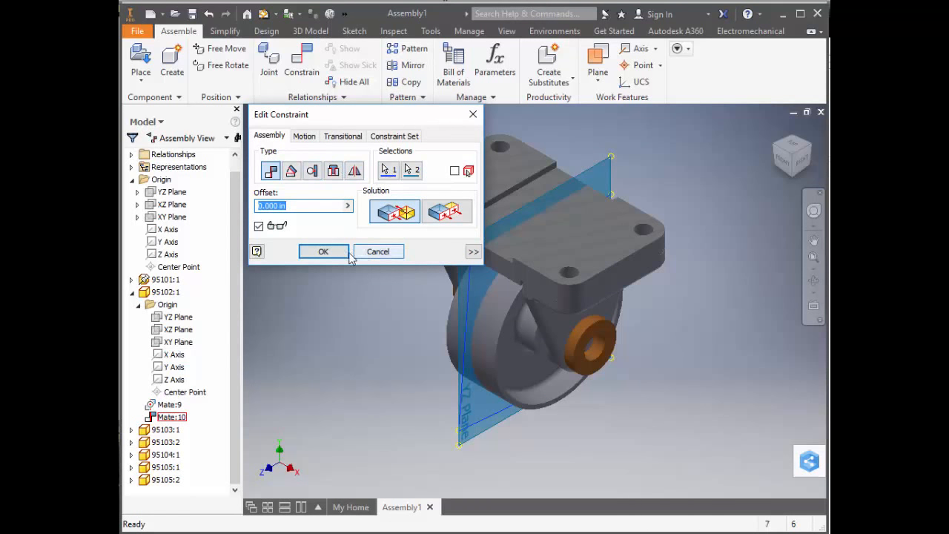
{"action": "left_click", "coordinate": [375, 252]}
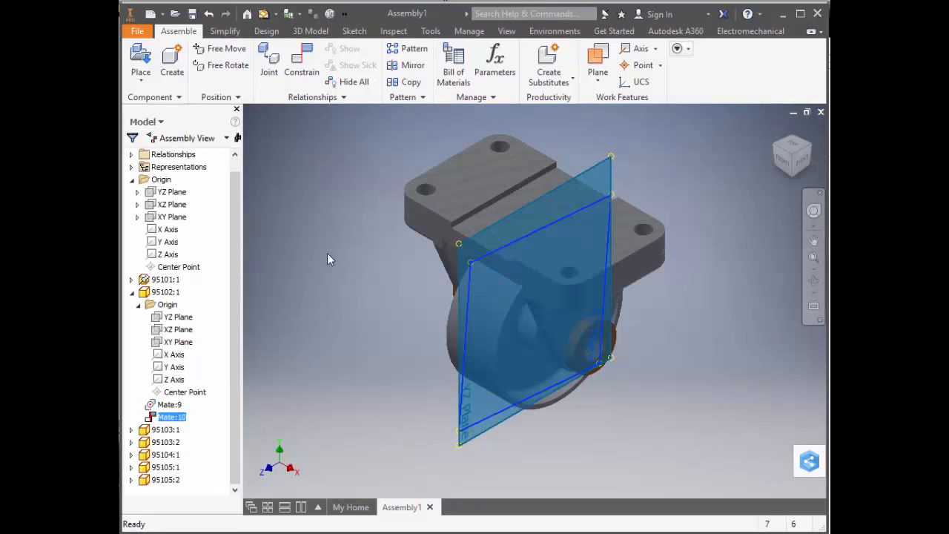
- Collapse the 95102:1 wheel and assembly Origin branches in the model tree and clear the selected constraint
{"action": "left_click", "coordinate": [132, 294]}
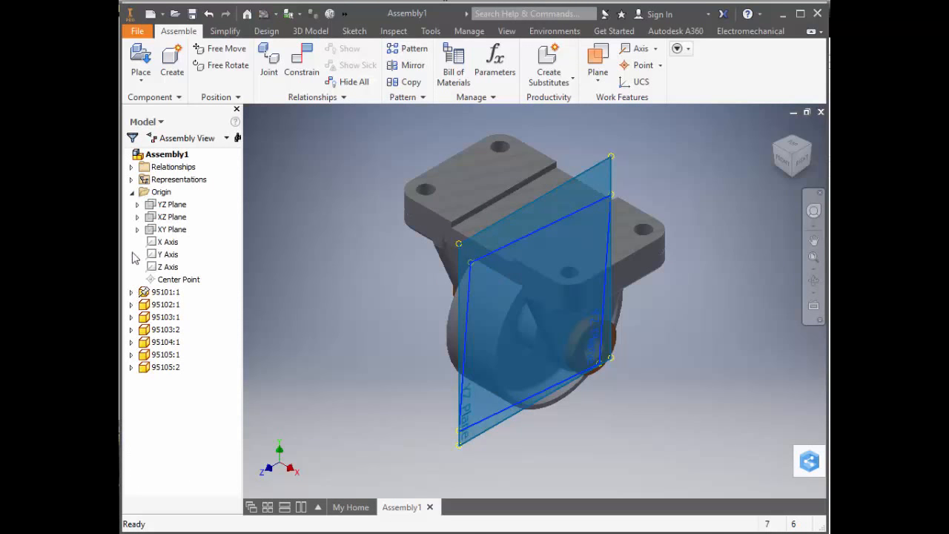
{"action": "left_click", "coordinate": [132, 194]}
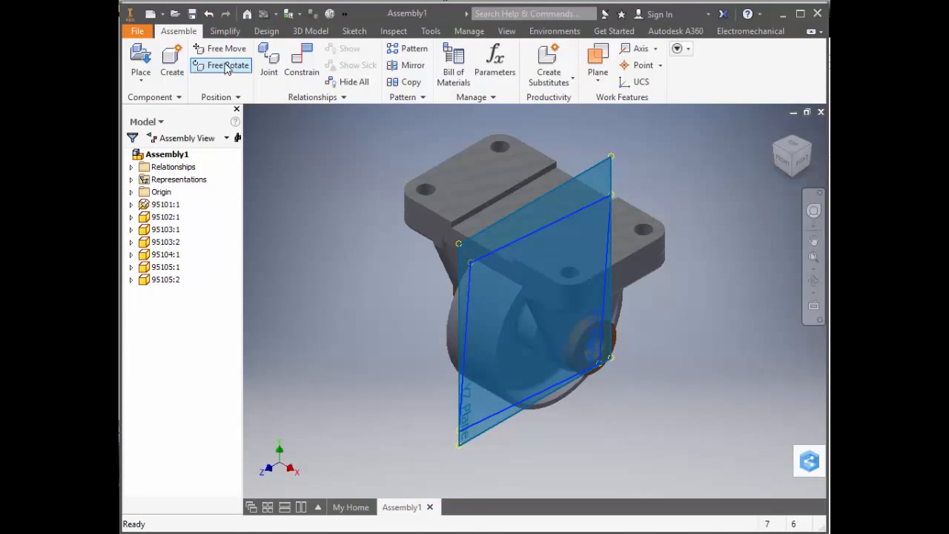
{"action": "left_click", "coordinate": [394, 31]}
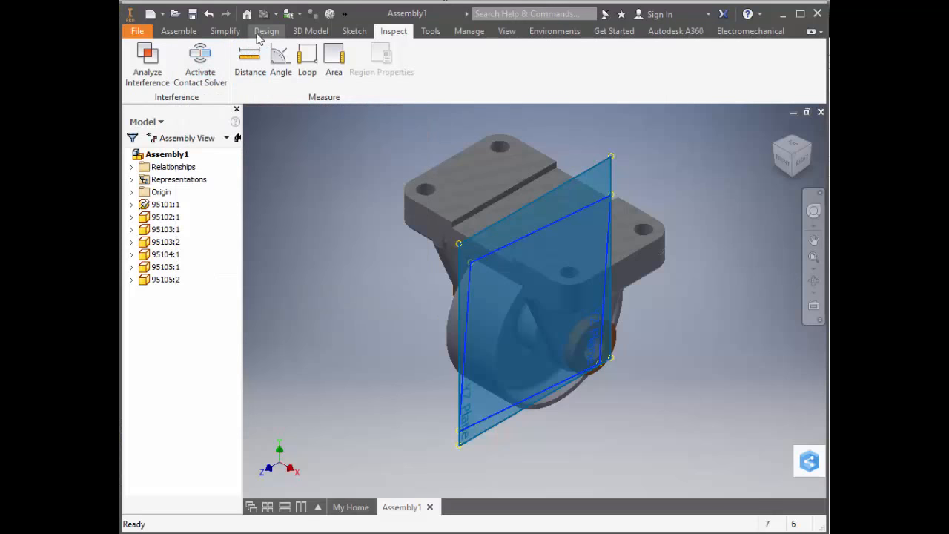
{"action": "left_click", "coordinate": [179, 31]}
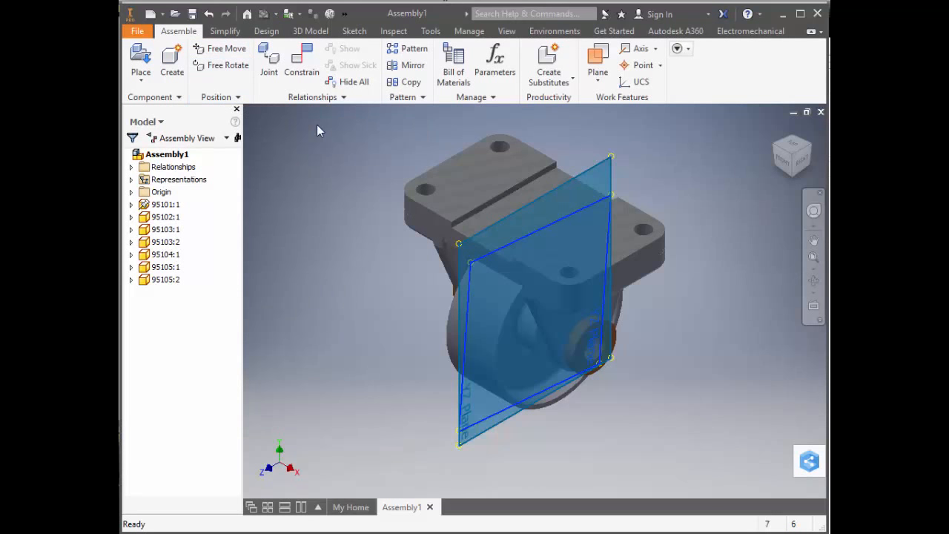
{"action": "left_click", "coordinate": [375, 233]}
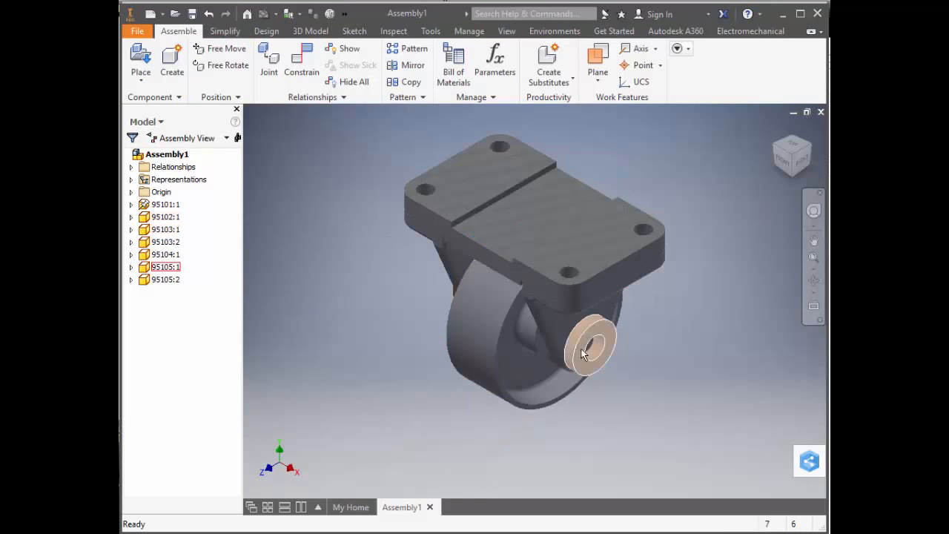
- Isolate the 95104:1 axle and the 95105:1 bushing and examine how they fit together
{"action": "scroll", "coordinate": [590, 347], "scroll_direction": "up", "scroll_amount": 5}
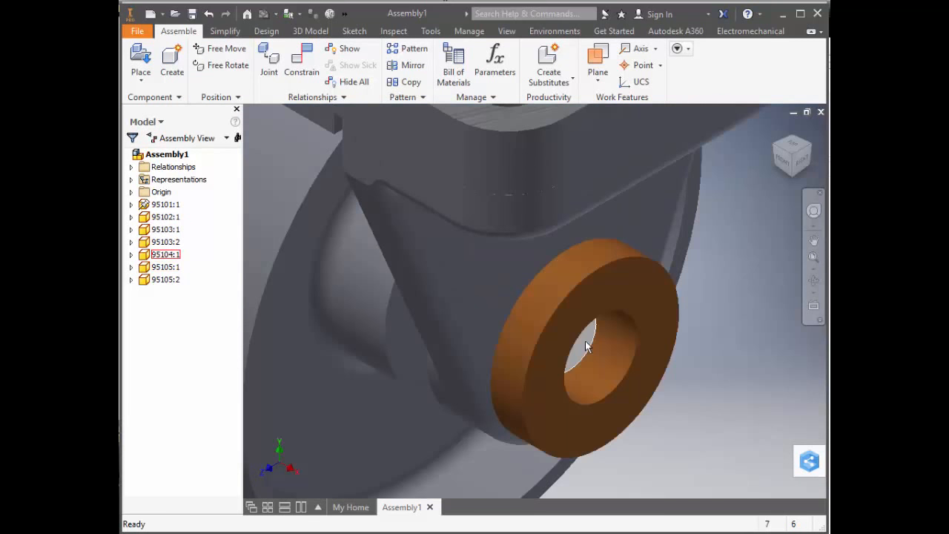
{"action": "left_click", "coordinate": [650, 343], "text": "ctrl"}
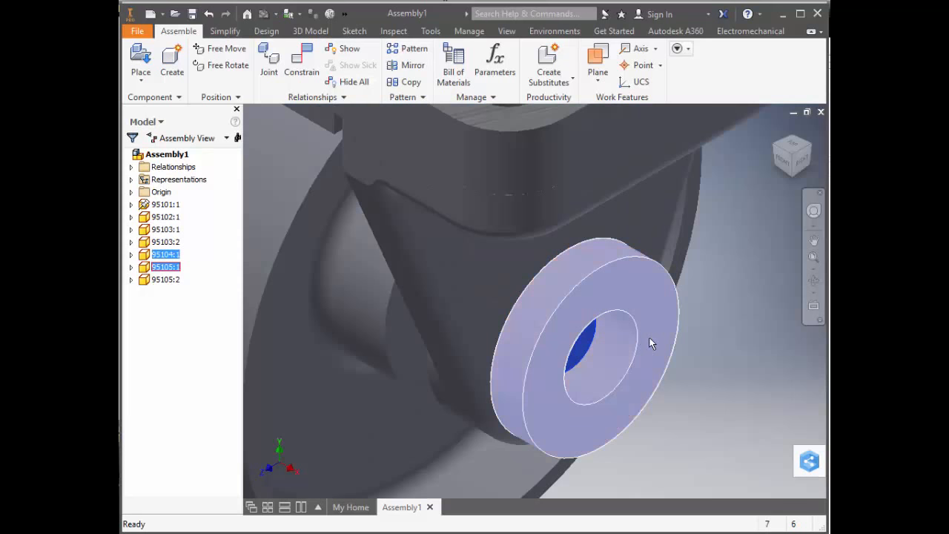
{"action": "right_click", "coordinate": [715, 352]}
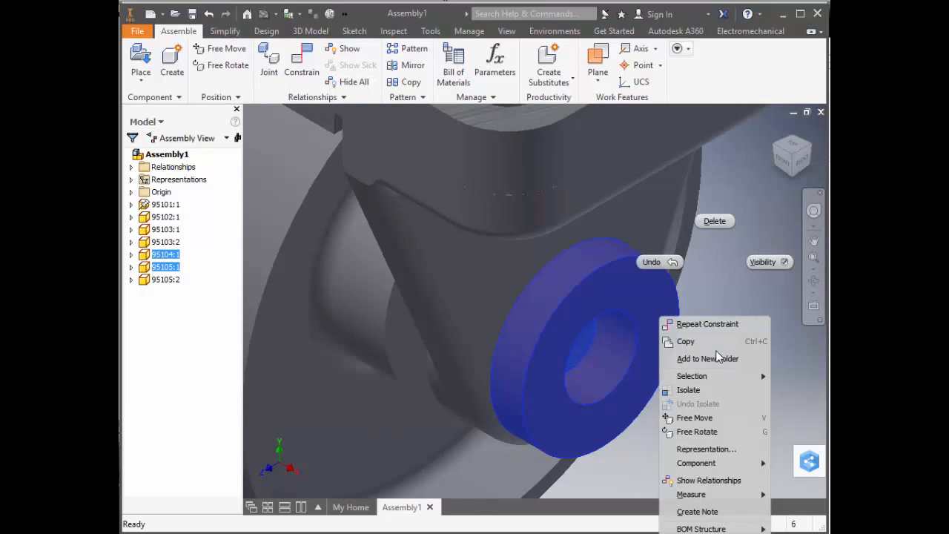
{"action": "left_click", "coordinate": [699, 387]}
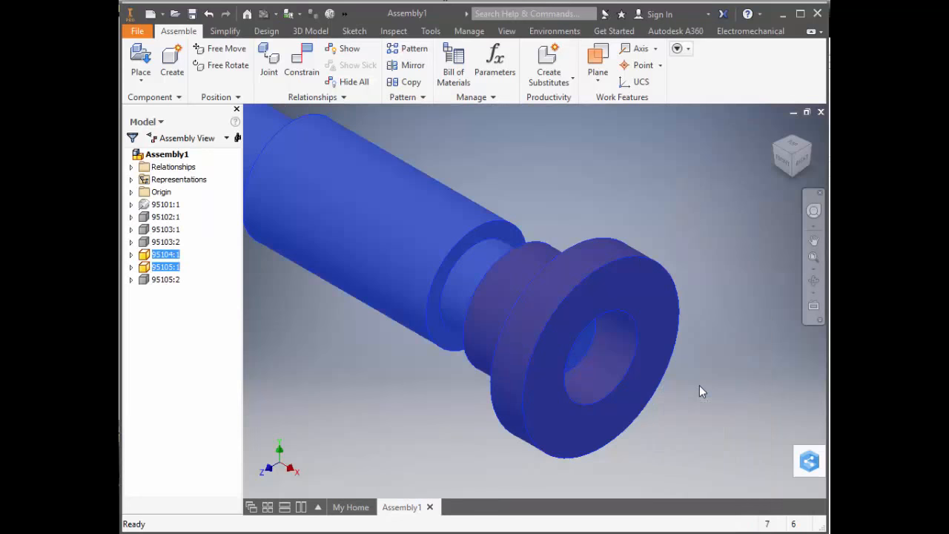
{"action": "scroll", "coordinate": [695, 340], "scroll_direction": "down", "scroll_amount": 5}
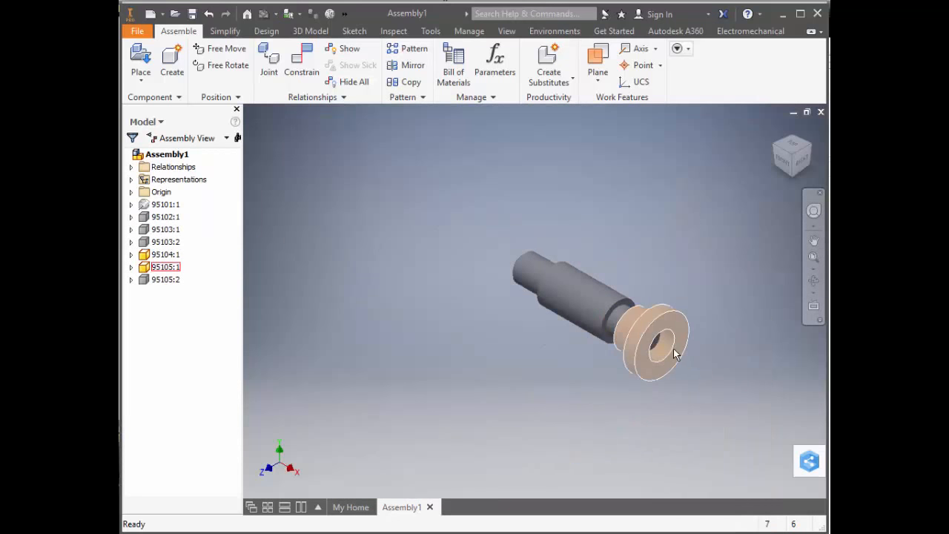
{"action": "middle_click_drag", "start_coordinate": [673, 349], "coordinate": [627, 250], "text": "shift"}
- Undo the isolation to bring back the rest of the caster assembly
{"action": "right_click", "coordinate": [614, 152]}
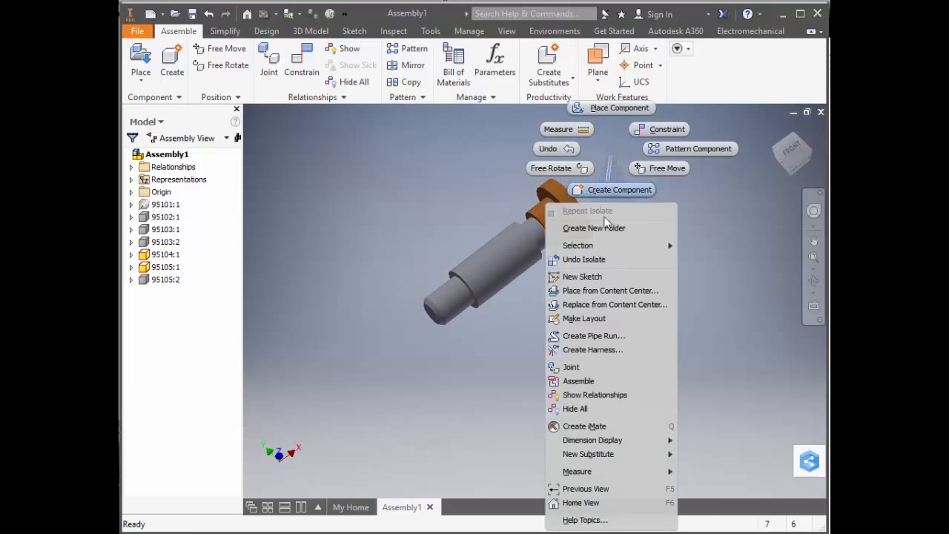
{"action": "left_click", "coordinate": [600, 259]}
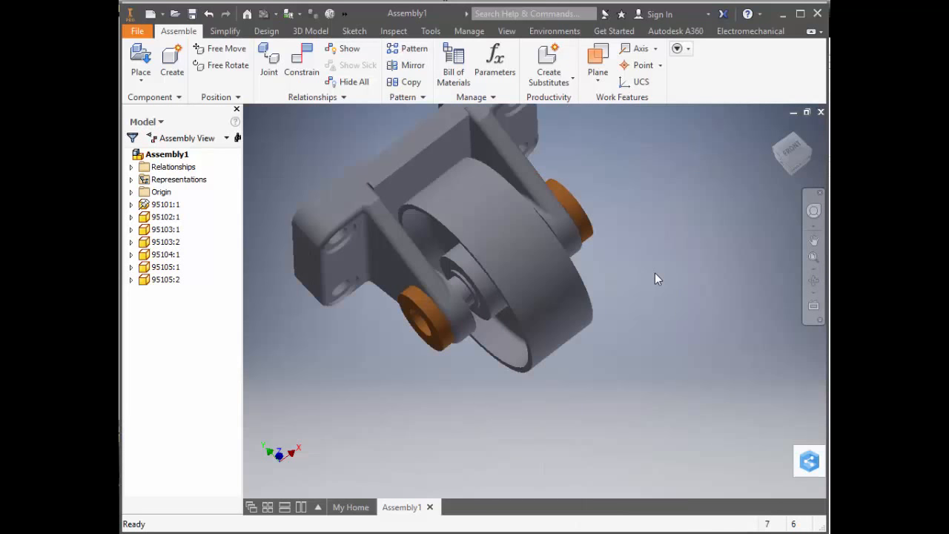
{"action": "middle_click_drag", "start_coordinate": [655, 273], "coordinate": [548, 321], "text": "shift"}
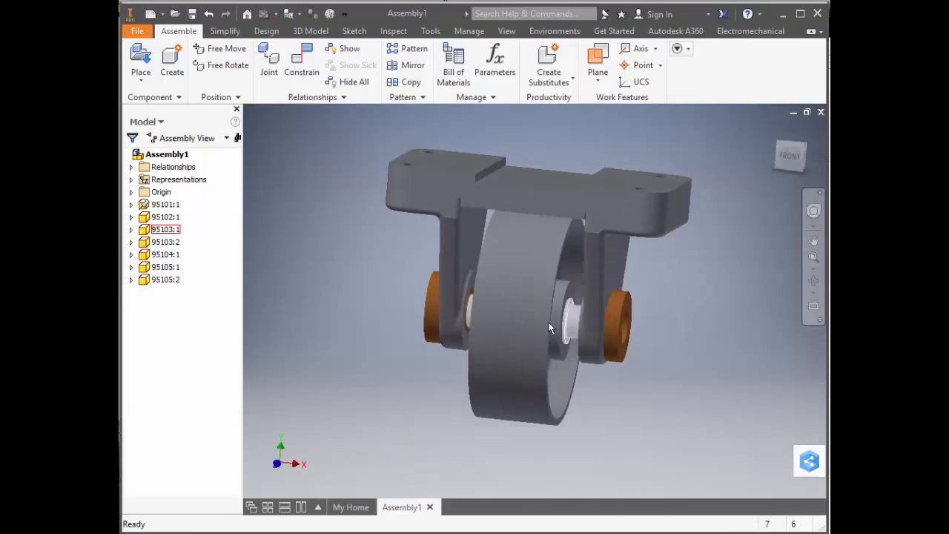
- Make the 95102:1 wheel transparent to examine the axle and bushings inside the assembly
{"action": "left_click", "coordinate": [522, 306]}
{"action": "right_click", "coordinate": [522, 306]}
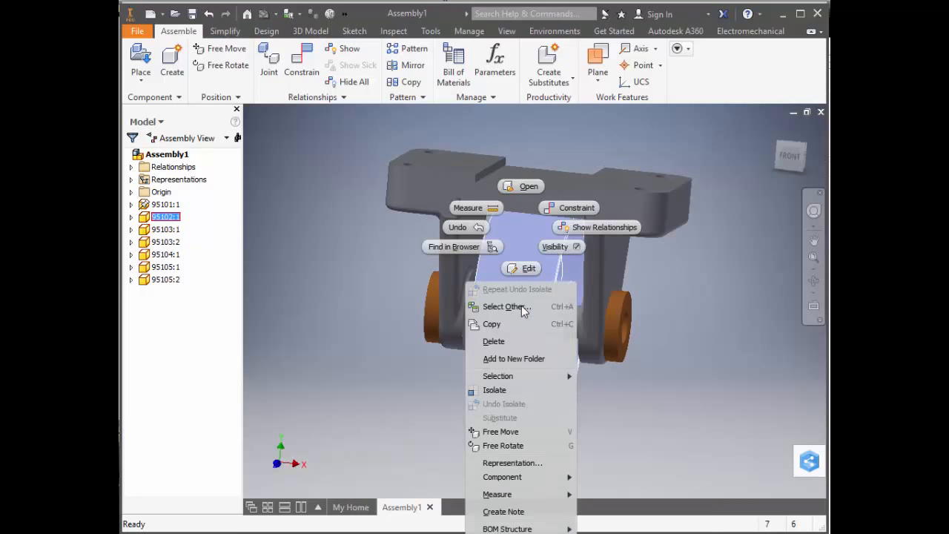
{"action": "left_click", "coordinate": [353, 280]}
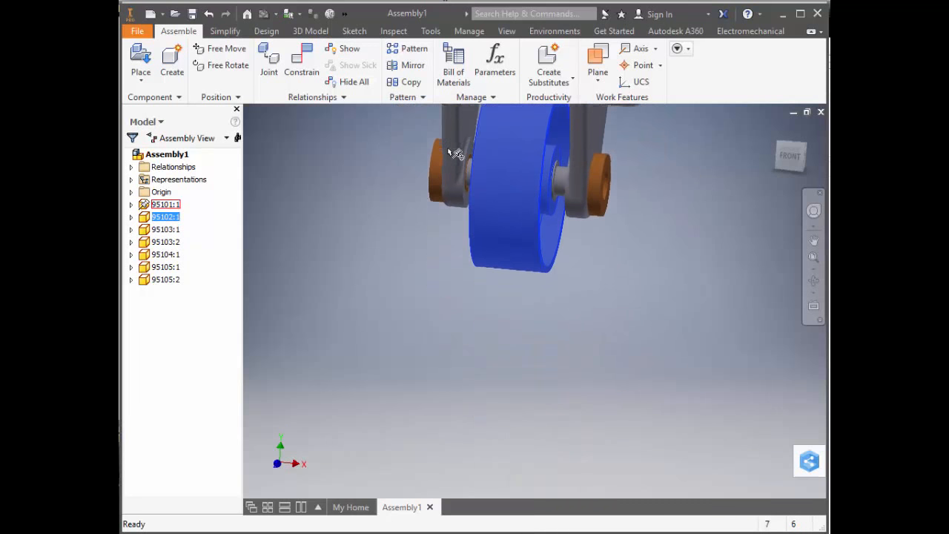
{"action": "right_click", "coordinate": [486, 129]}
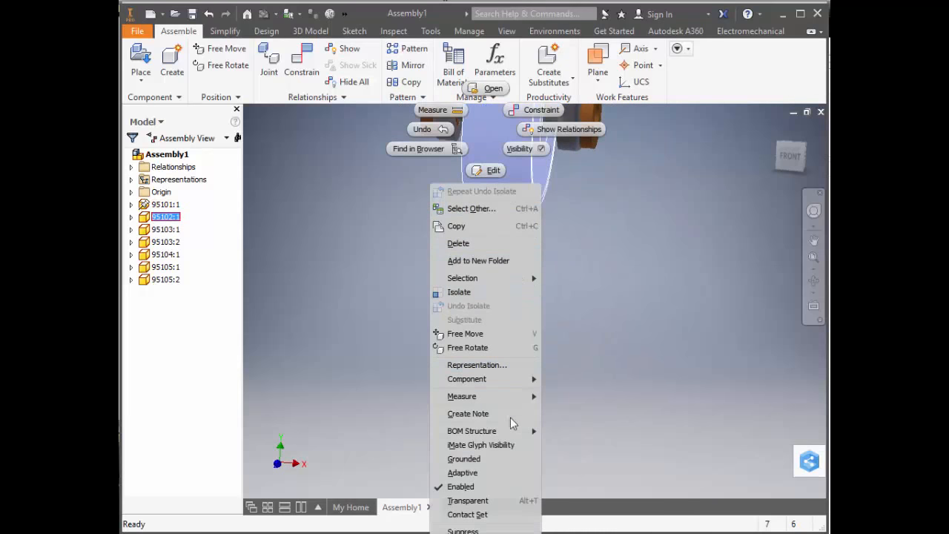
{"action": "left_click", "coordinate": [482, 502]}
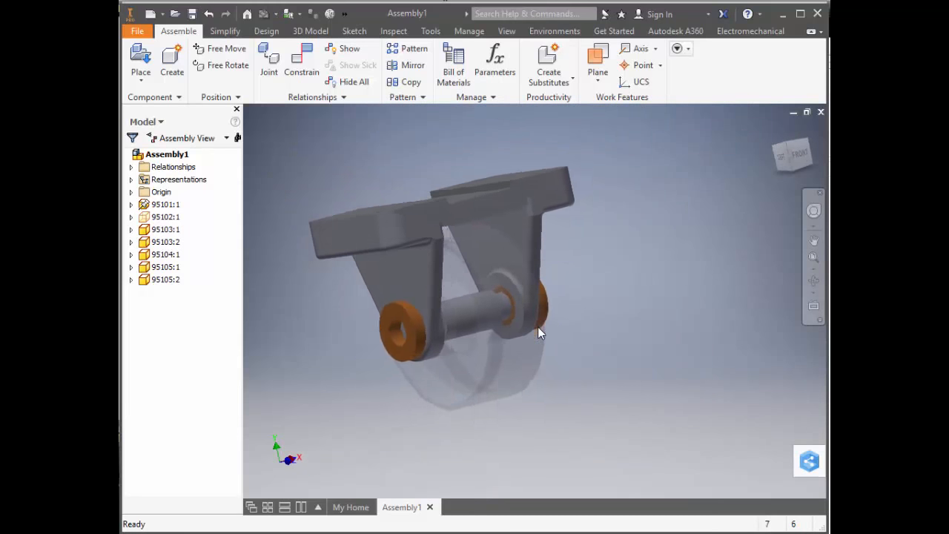
- Turn off transparency for the 95102:1 wheel
{"action": "left_click", "coordinate": [520, 362]}
{"action": "right_click", "coordinate": [521, 362]}
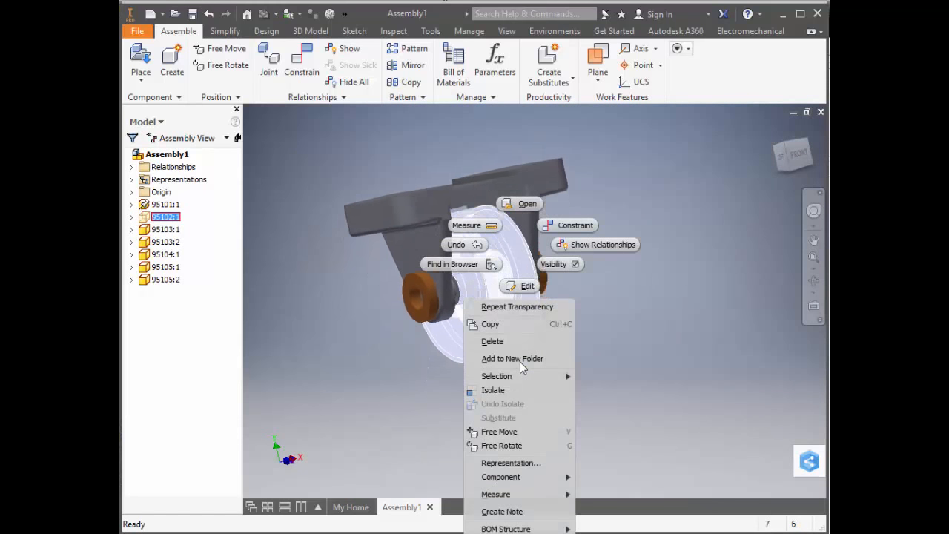
{"action": "left_click", "coordinate": [585, 190]}
{"action": "right_click", "coordinate": [498, 153]}
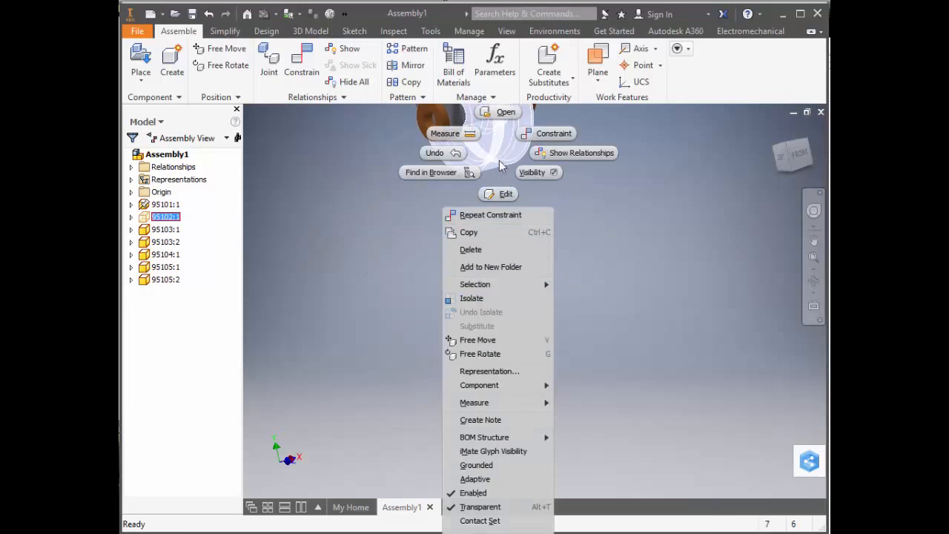
{"action": "left_click", "coordinate": [467, 510]}
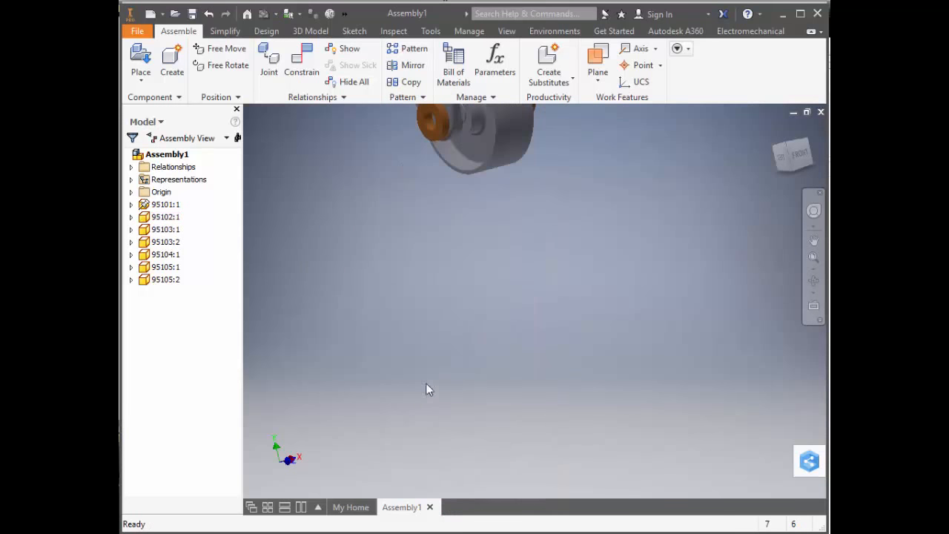
- Restore the home view and review the assembly's bill of materials for each part's quantity and description, then close it
{"action": "middle_click_drag", "start_coordinate": [425, 367], "coordinate": [546, 301], "text": "shift"}
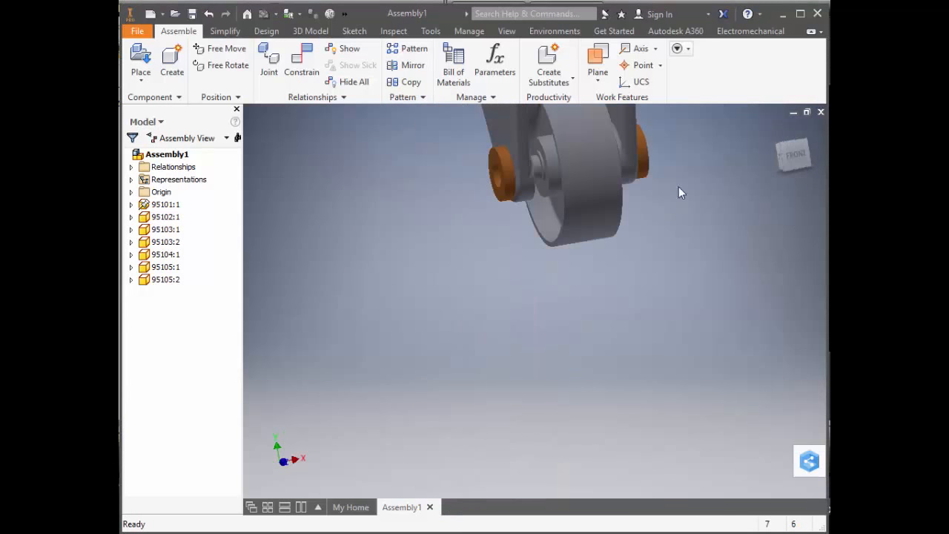
{"action": "left_click", "coordinate": [775, 128]}
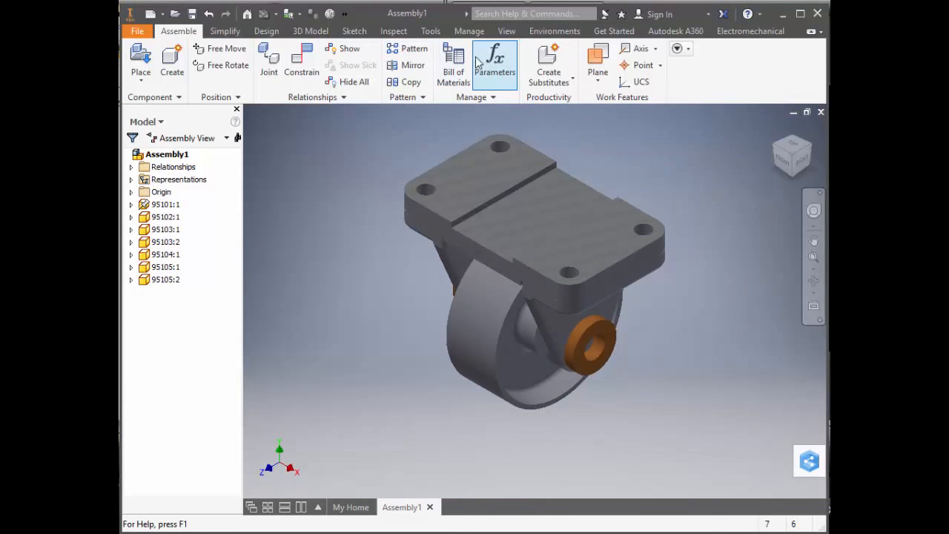
{"action": "left_click", "coordinate": [455, 62]}
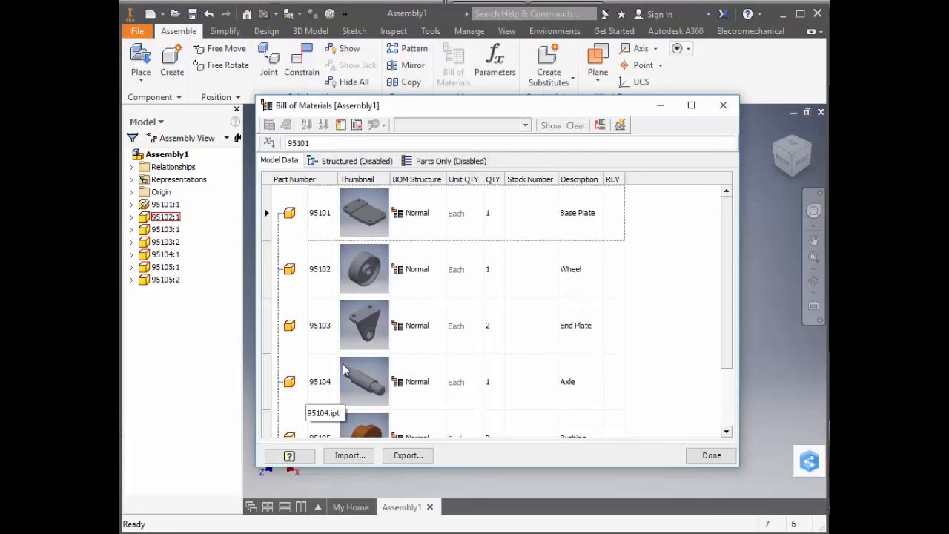
{"action": "scroll", "coordinate": [478, 321], "scroll_direction": "down", "scroll_amount": 1}
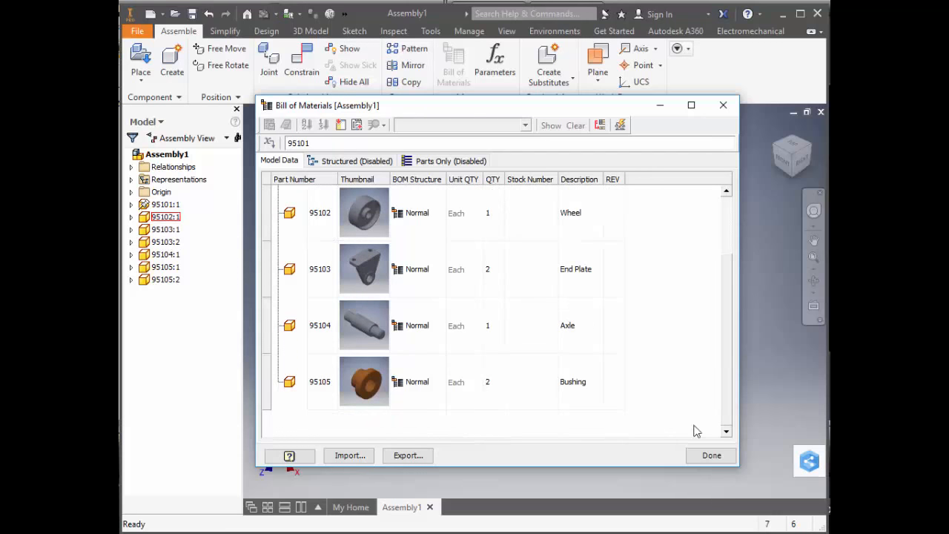
{"action": "left_click", "coordinate": [710, 454]}
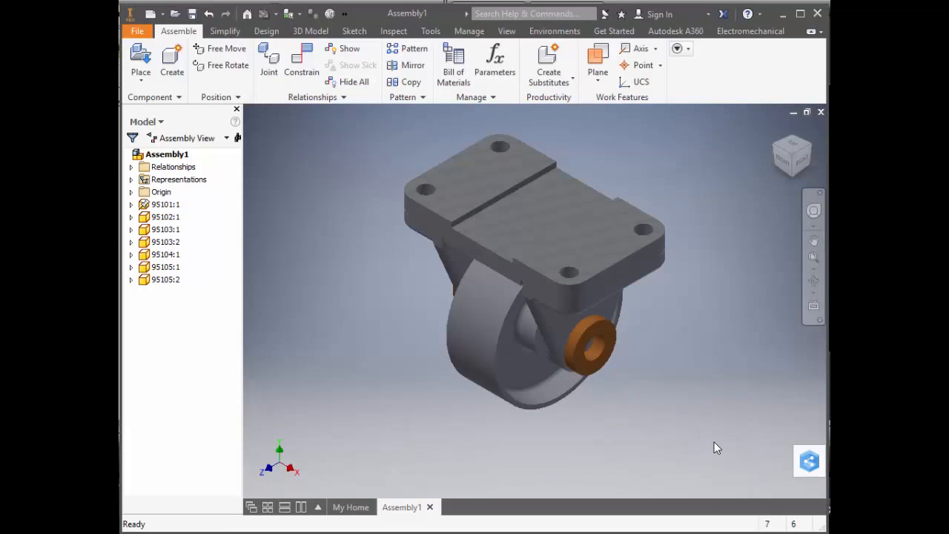